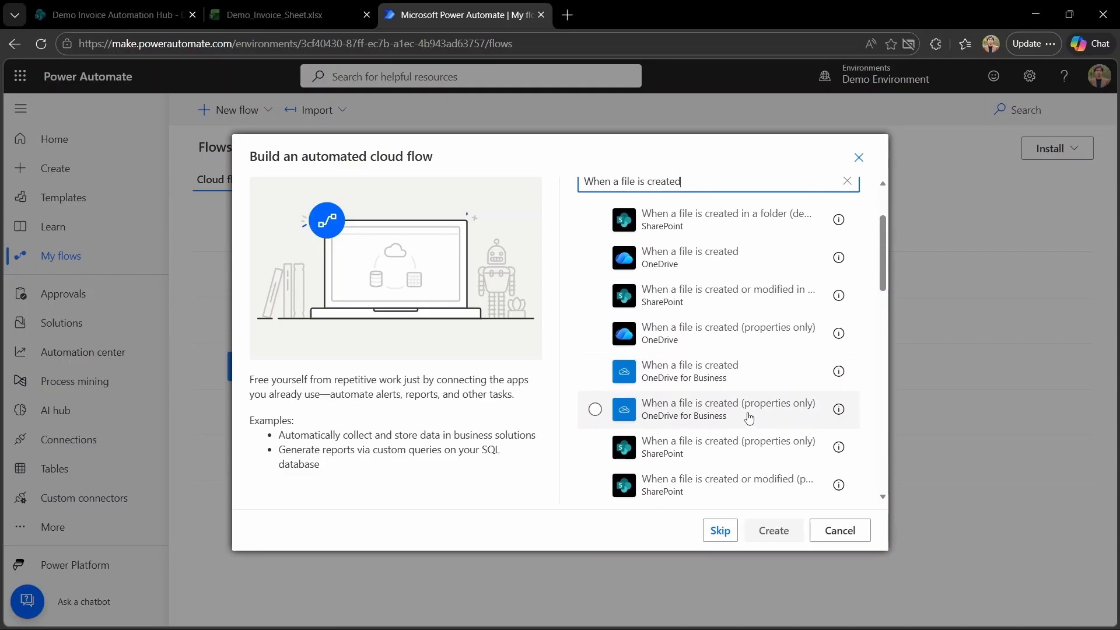
Create the automated flow with SharePoint's "When a file is created (properties only)" trigger and open the trigger's parameters
{"action": "left_click", "coordinate": [751, 445]}
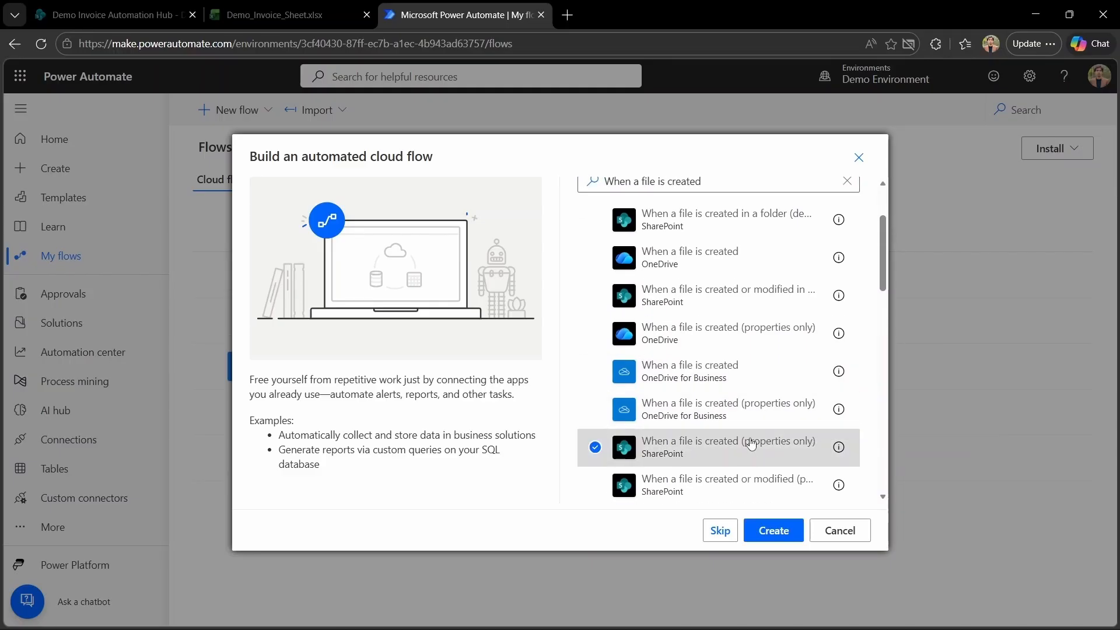
{"action": "left_click", "coordinate": [774, 531]}
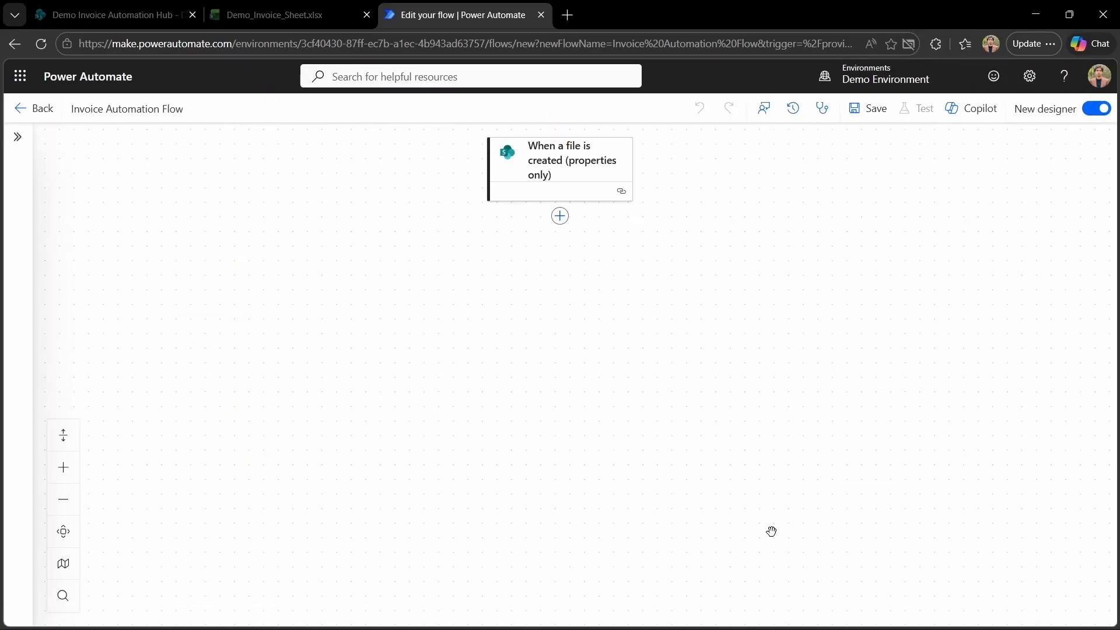
{"action": "left_click", "coordinate": [577, 174]}
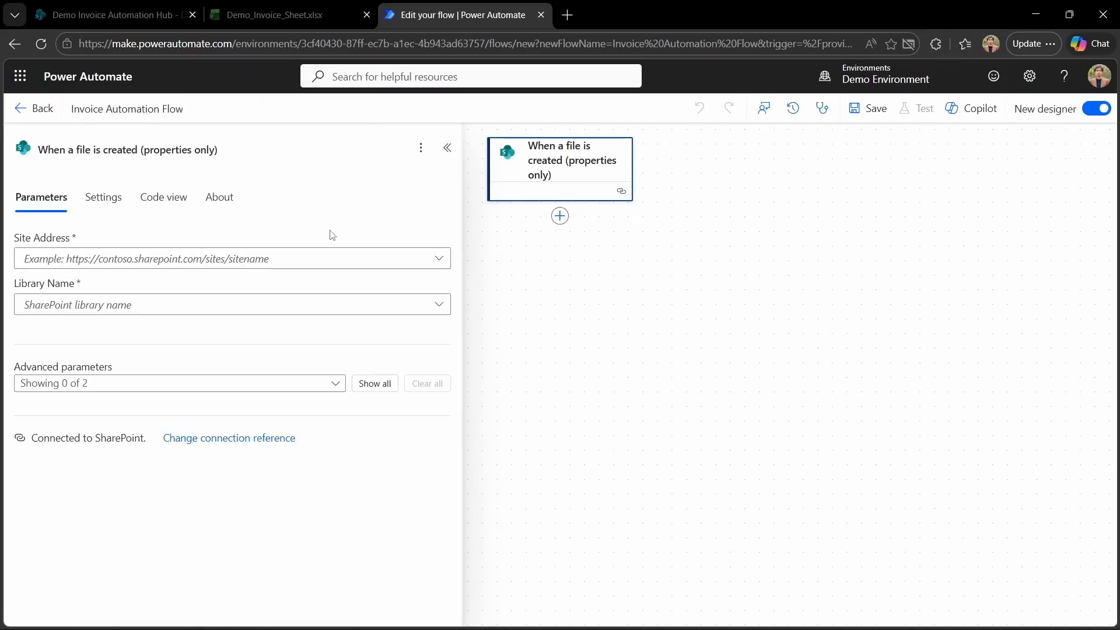
Set the trigger's site address to Demo Invoice Automation Hub, checking the SharePoint site's name, and its library to Documents
{"action": "left_click", "coordinate": [446, 263]}
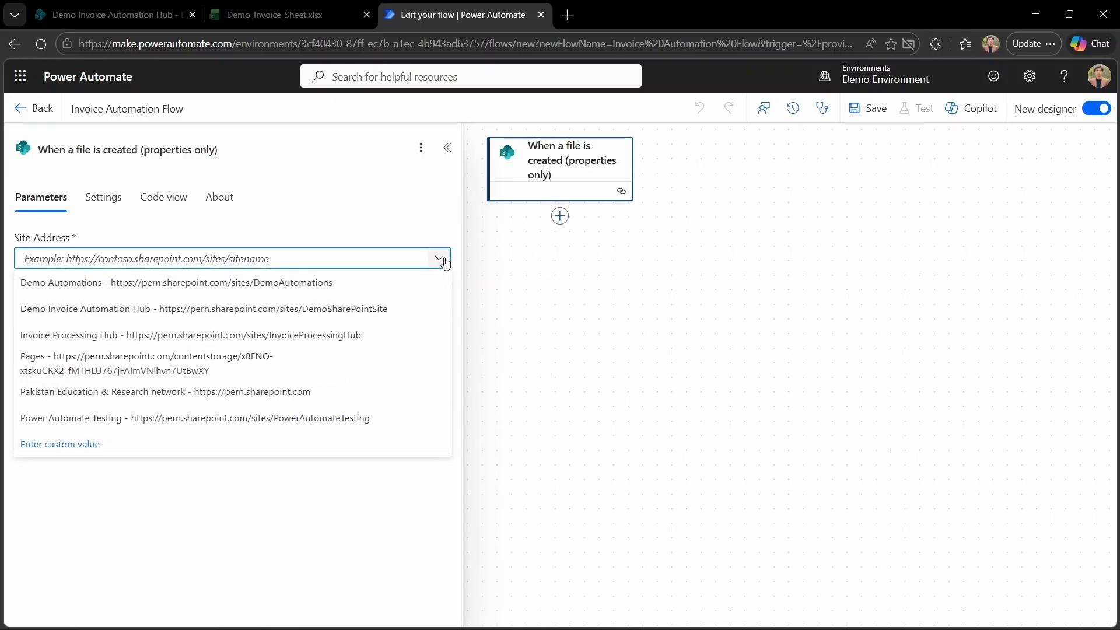
{"action": "left_click", "coordinate": [127, 18]}
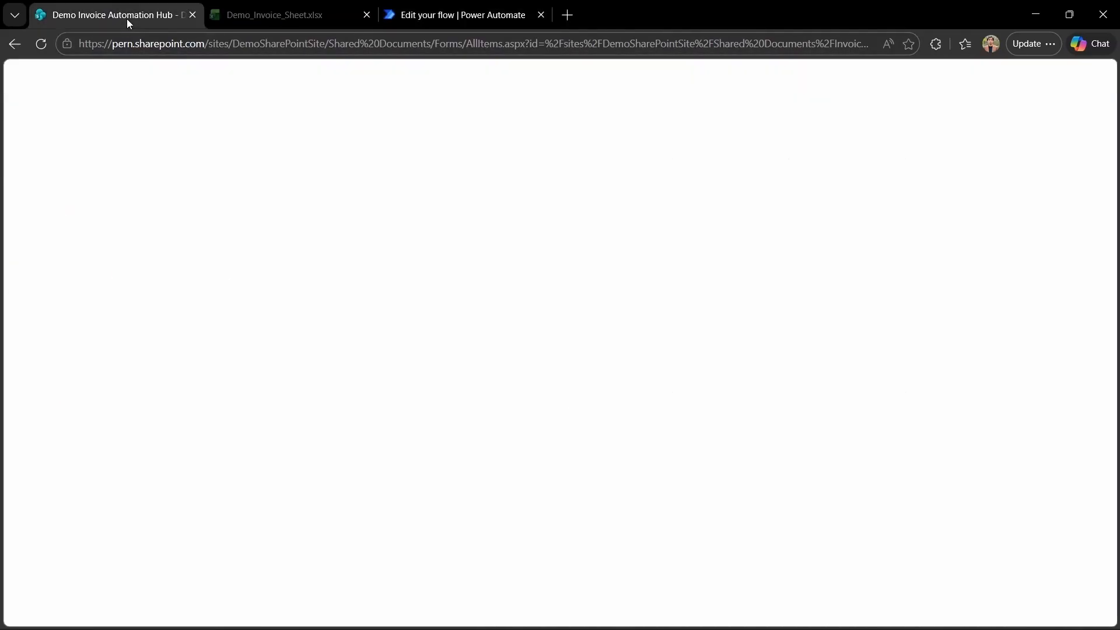
{"action": "left_click", "coordinate": [284, 123]}
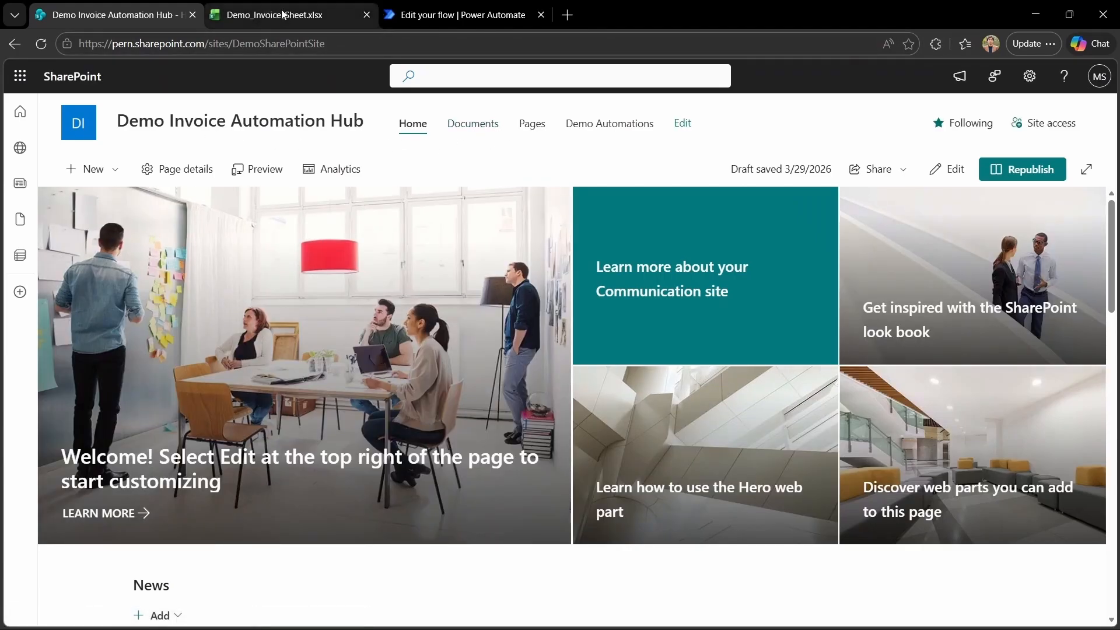
{"action": "left_click", "coordinate": [461, 15]}
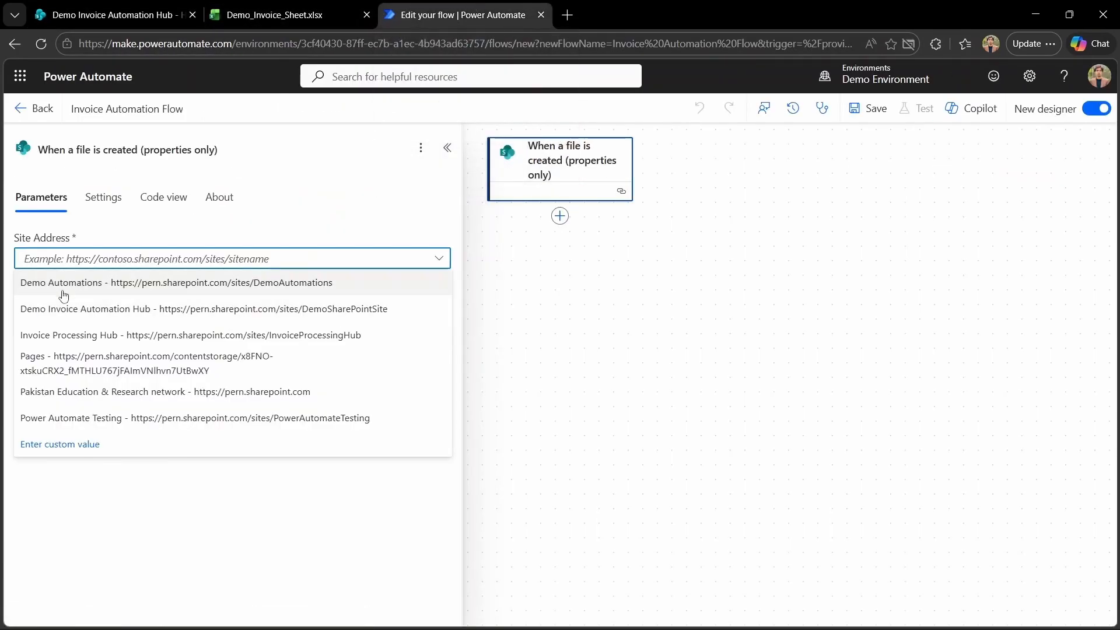
{"action": "left_click", "coordinate": [123, 308]}
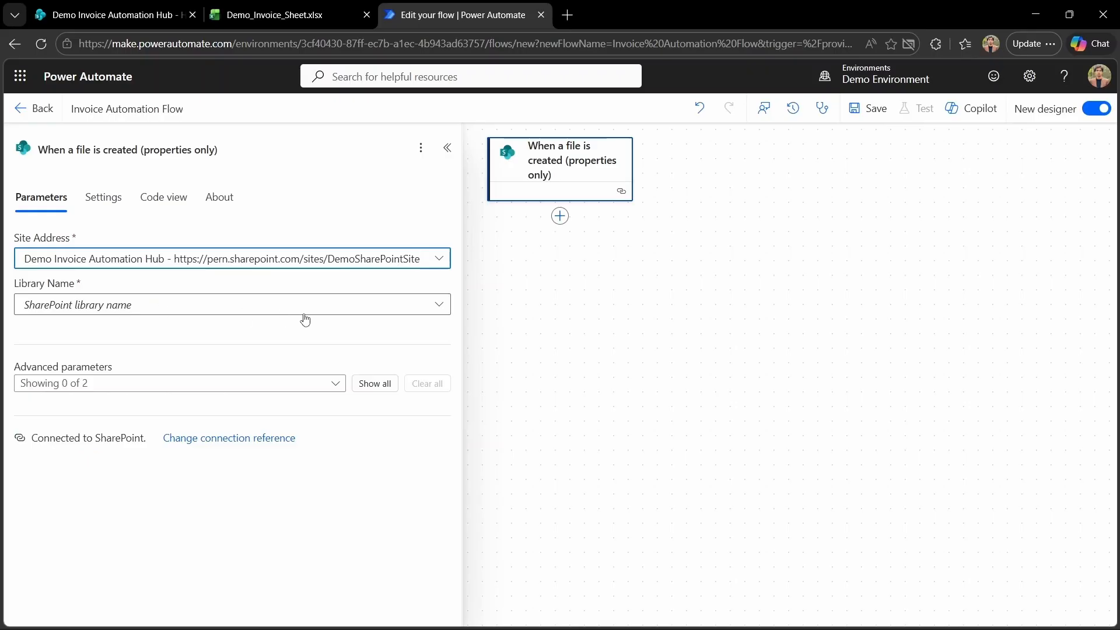
{"action": "left_click", "coordinate": [439, 306]}
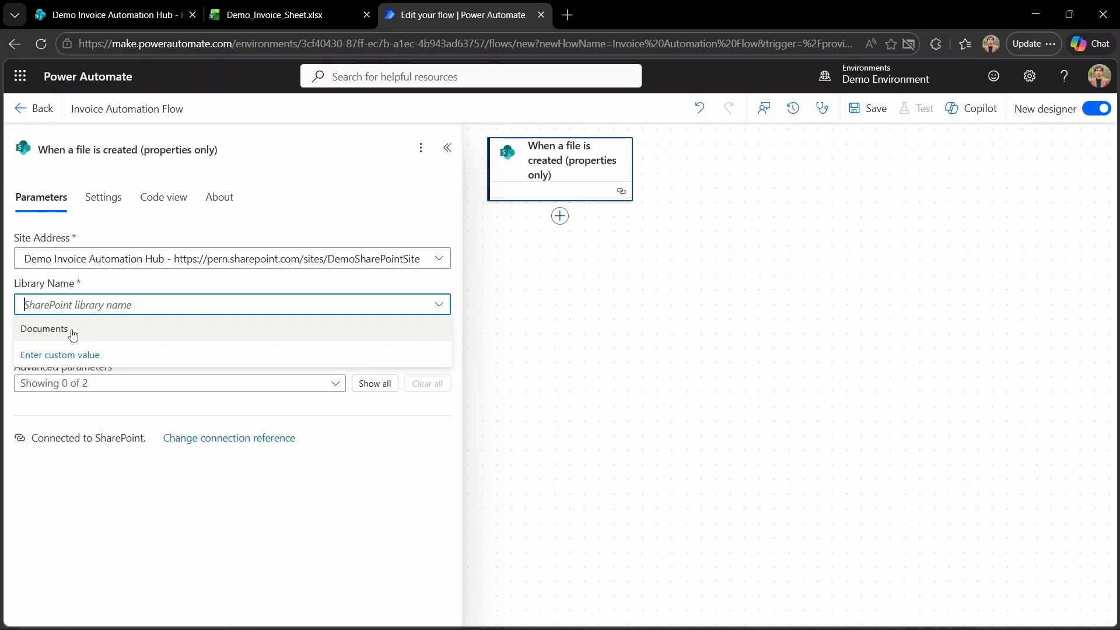
{"action": "left_click", "coordinate": [73, 336]}
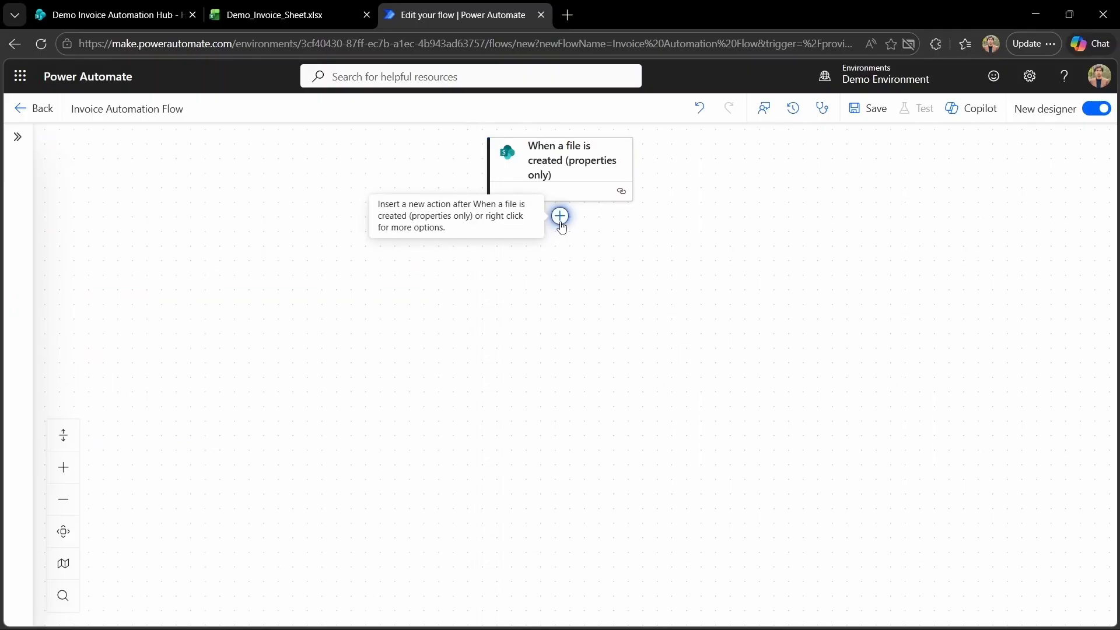
Add a Delay action after the trigger with a count of 1 and the unit Minute
{"action": "left_click", "coordinate": [560, 217]}
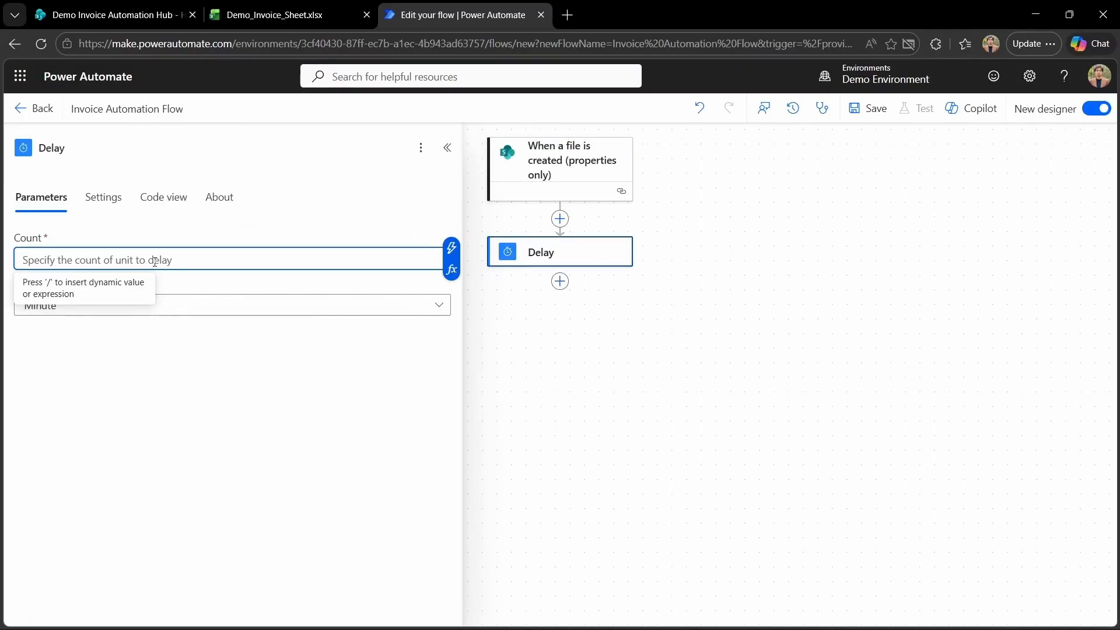
{"action": "type", "text": "1"}
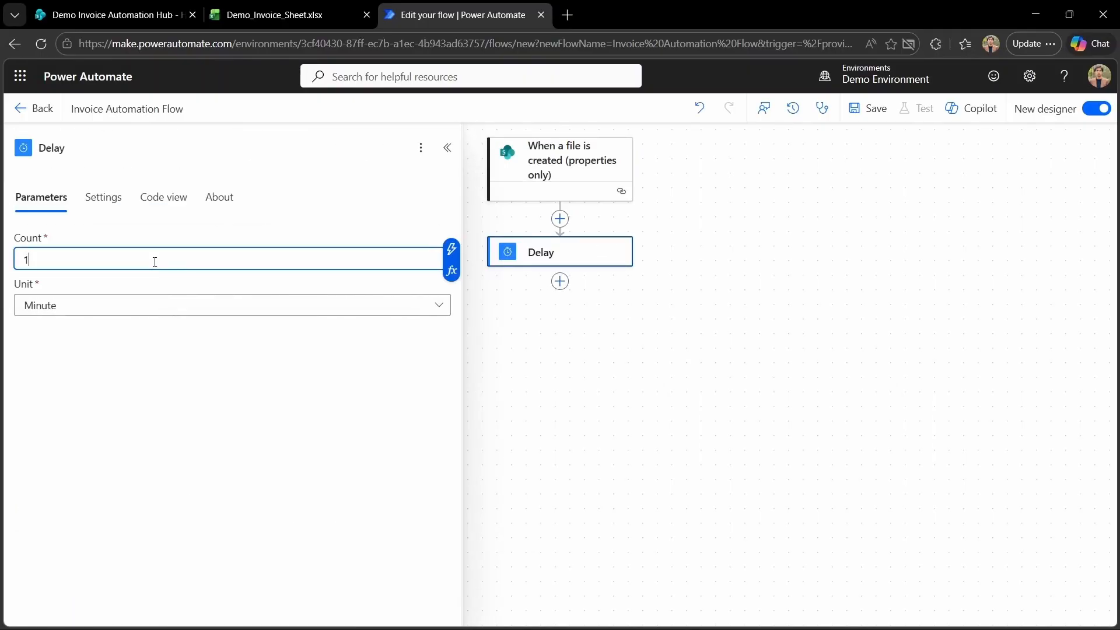
{"action": "left_click", "coordinate": [637, 396]}
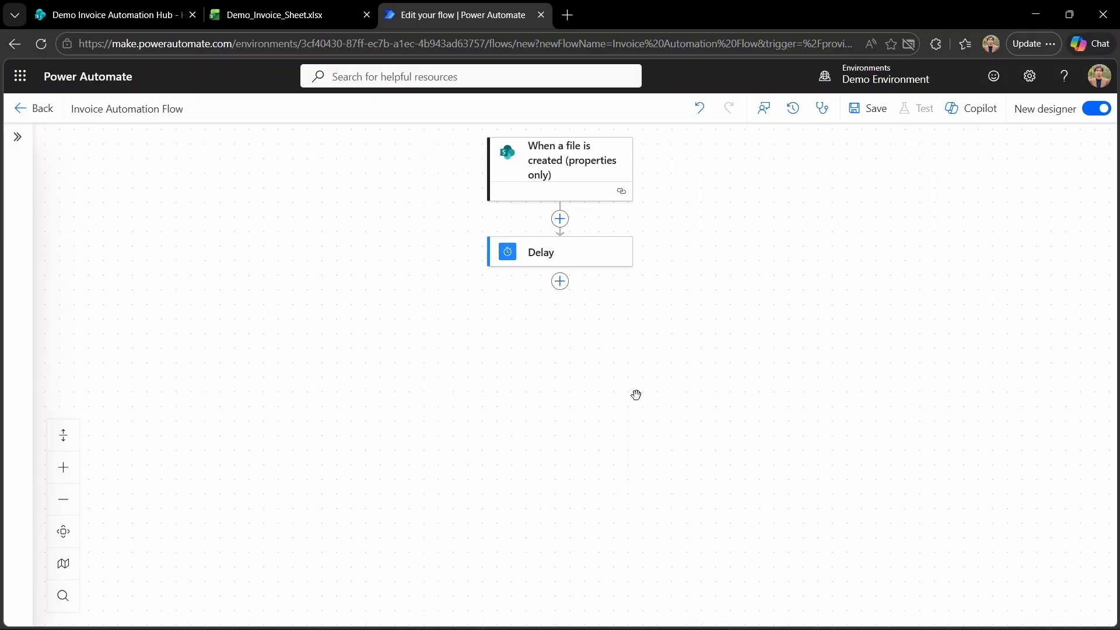
Add SharePoint's Get file content action after the Delay and set its site address to Demo Invoice Automation Hub
{"action": "left_click", "coordinate": [560, 282]}
{"action": "type", "text": "Get a file content"}
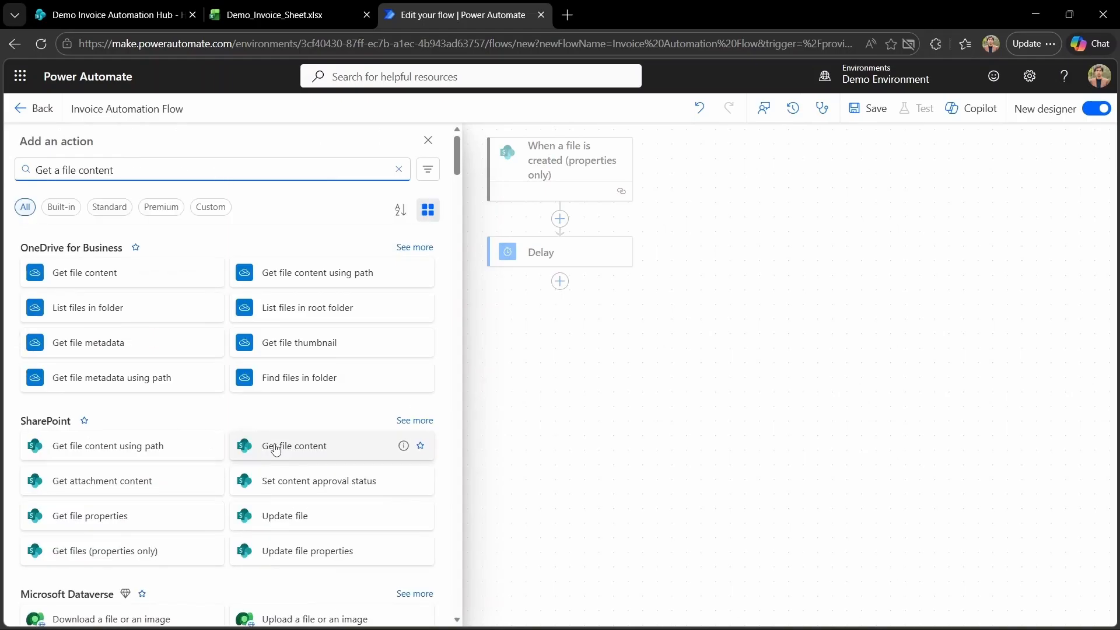
{"action": "left_click", "coordinate": [285, 452]}
{"action": "left_click", "coordinate": [438, 260]}
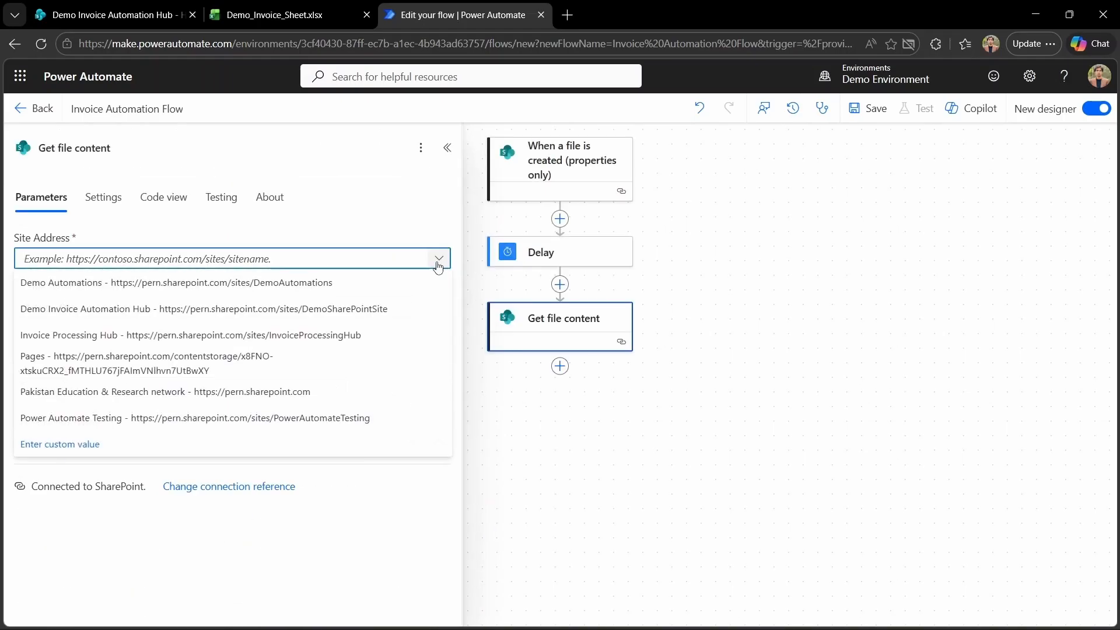
{"action": "left_click", "coordinate": [241, 318]}
Set Get file content's File Identifier to the trigger's Identifier dynamic value and save the flow
{"action": "left_click", "coordinate": [253, 305]}
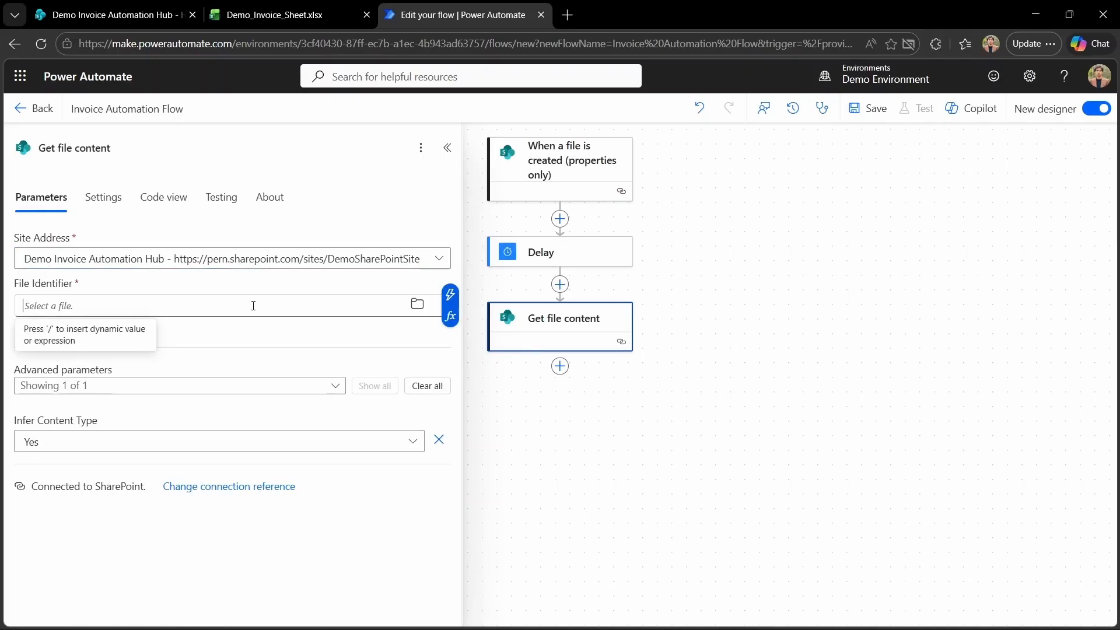
{"action": "left_click", "coordinate": [449, 295]}
{"action": "scroll", "coordinate": [755, 473], "scroll_direction": "down", "scroll_amount": 10}
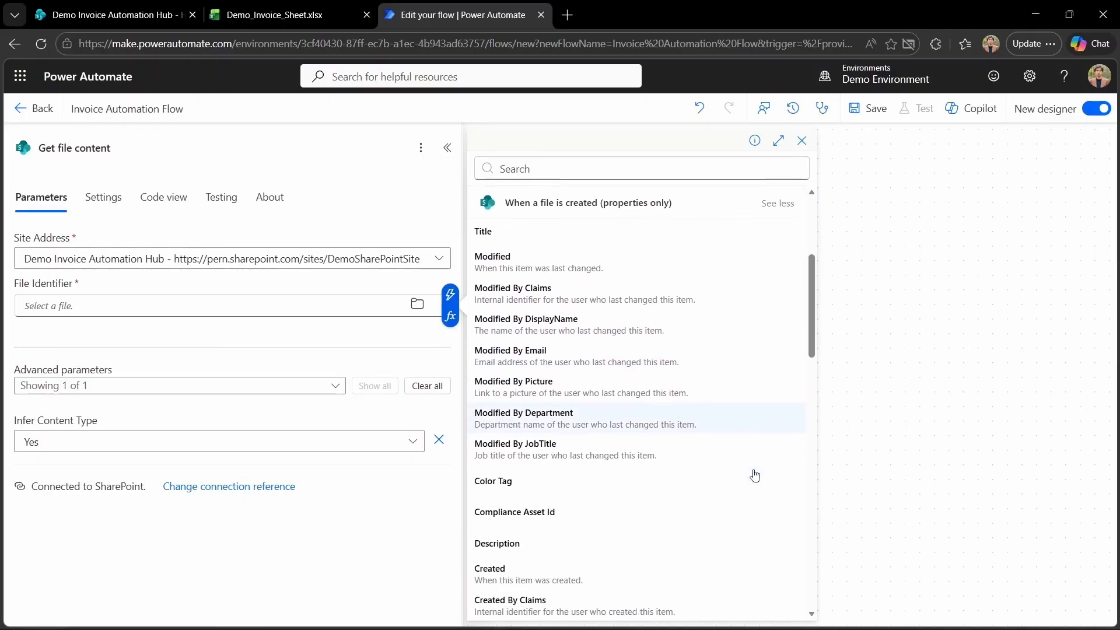
{"action": "scroll", "coordinate": [755, 473], "scroll_direction": "down", "scroll_amount": 5}
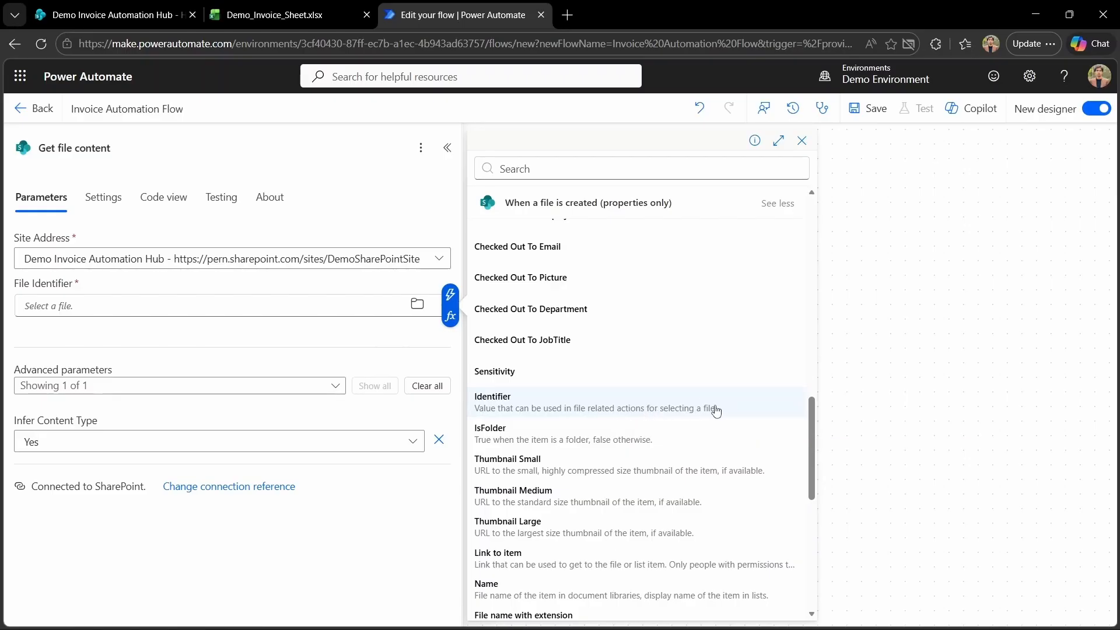
{"action": "left_click", "coordinate": [720, 408]}
{"action": "left_click", "coordinate": [719, 432]}
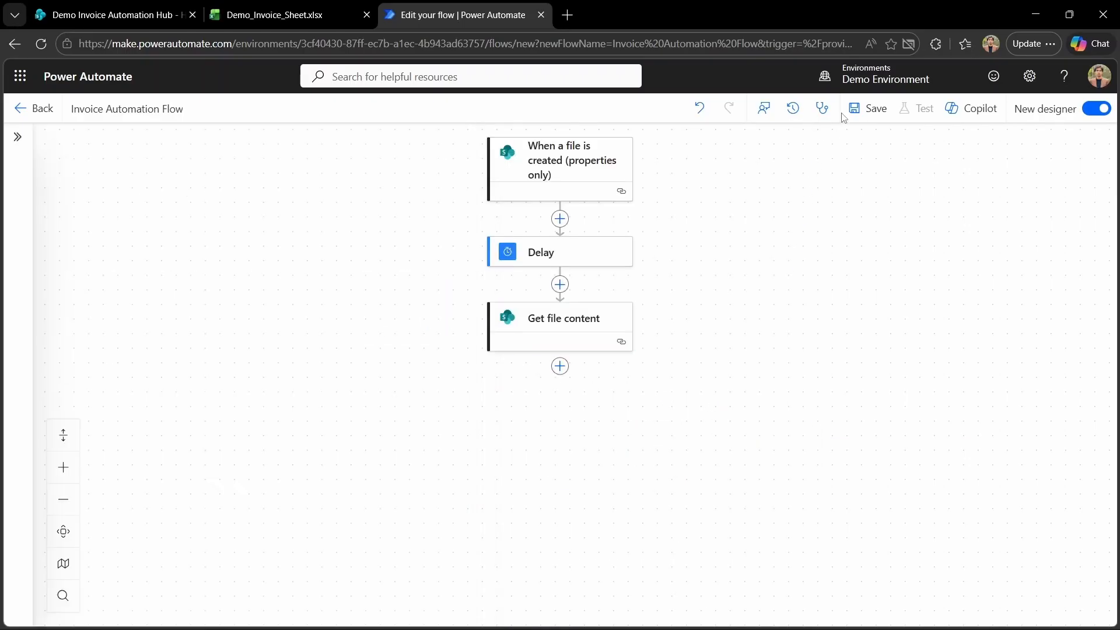
{"action": "left_click", "coordinate": [862, 112]}
Add an AI Builder Predict action after Get file content and choose Demo_Invoice_Model as its model
{"action": "left_click", "coordinate": [559, 392]}
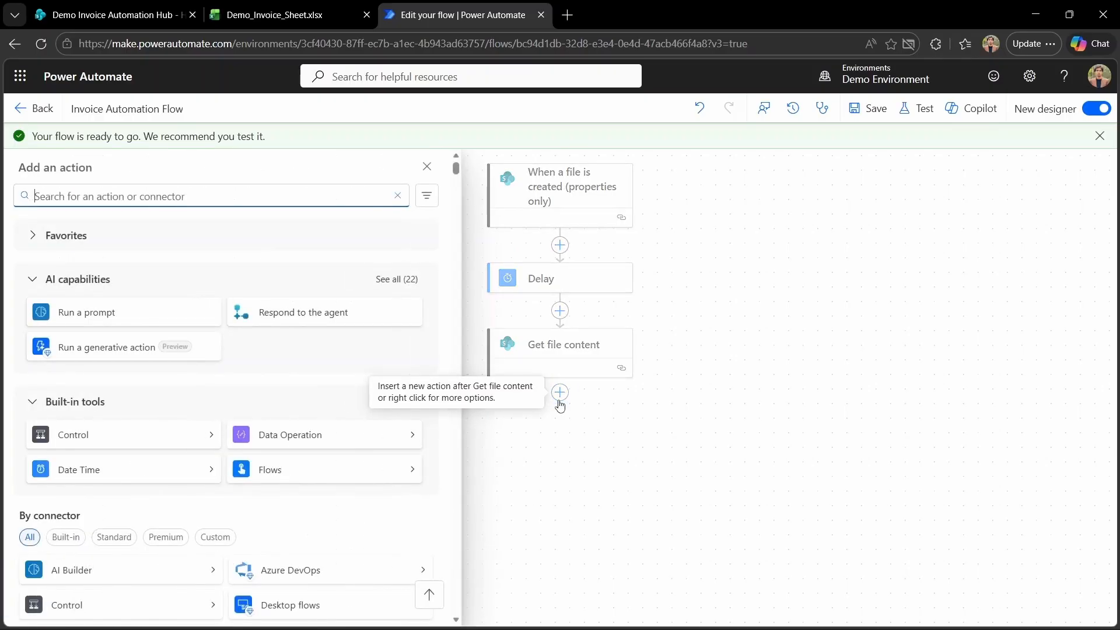
{"action": "left_click", "coordinate": [200, 195]}
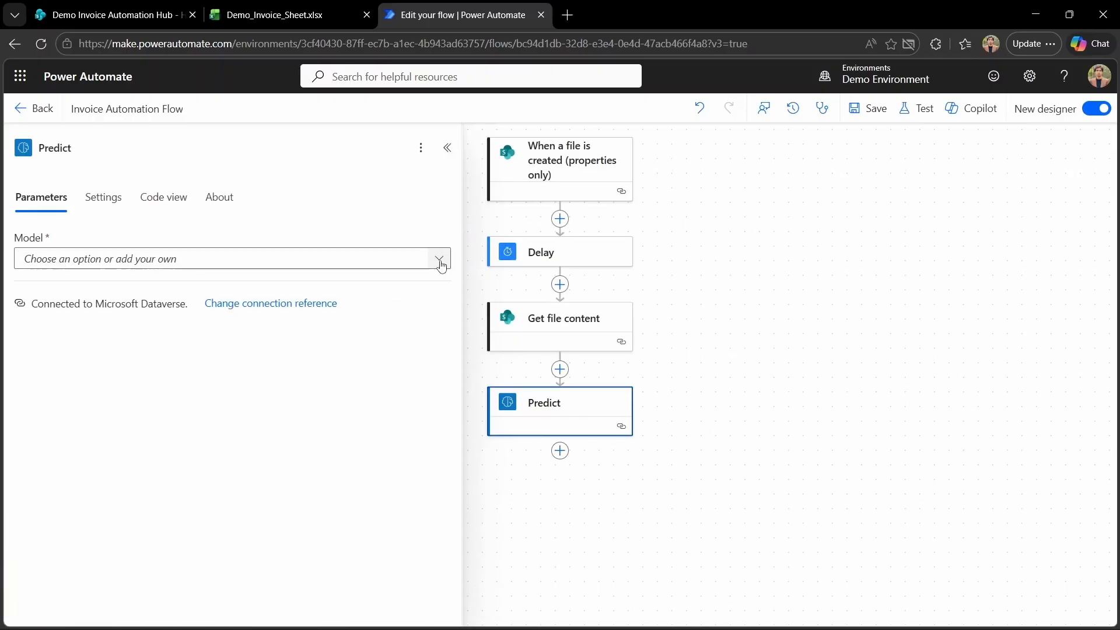
{"action": "left_click", "coordinate": [441, 263]}
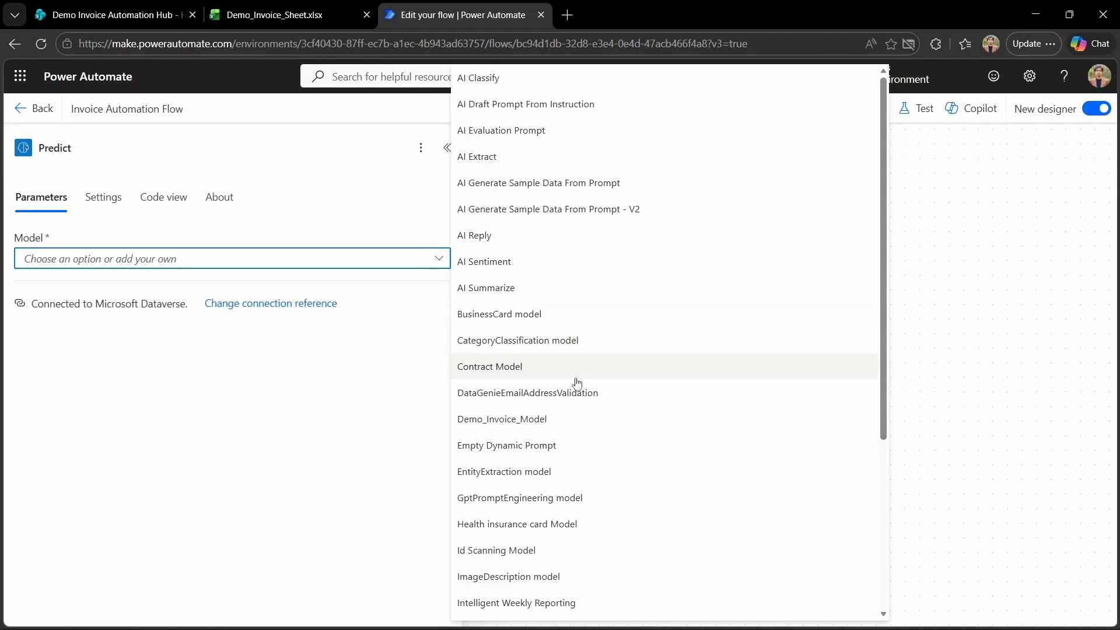
{"action": "left_click", "coordinate": [553, 419]}
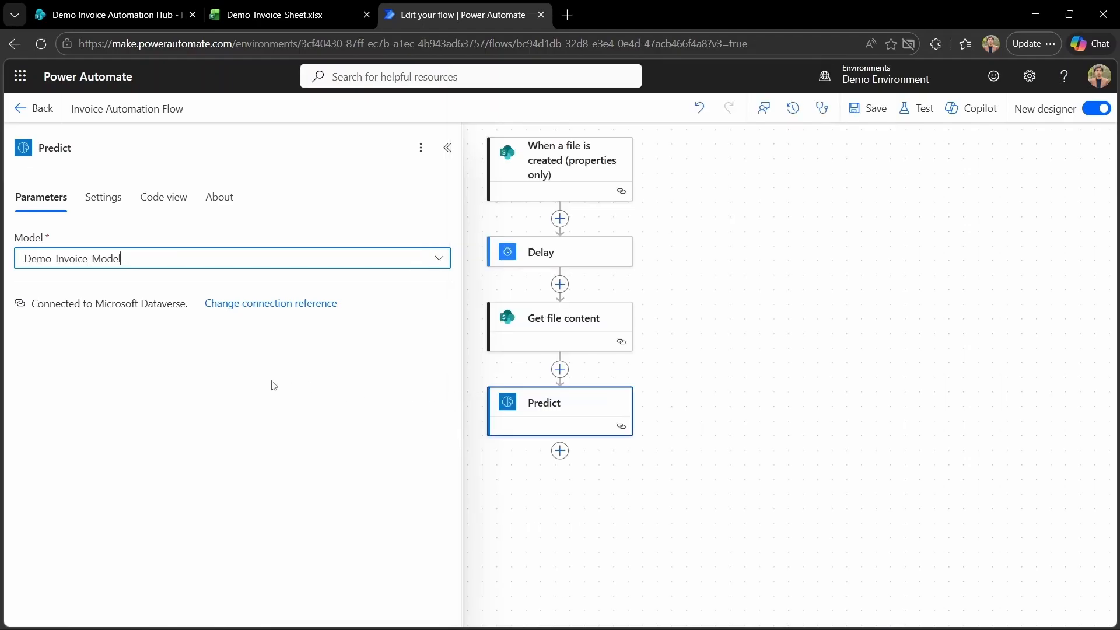
{"action": "left_click", "coordinate": [779, 400]}
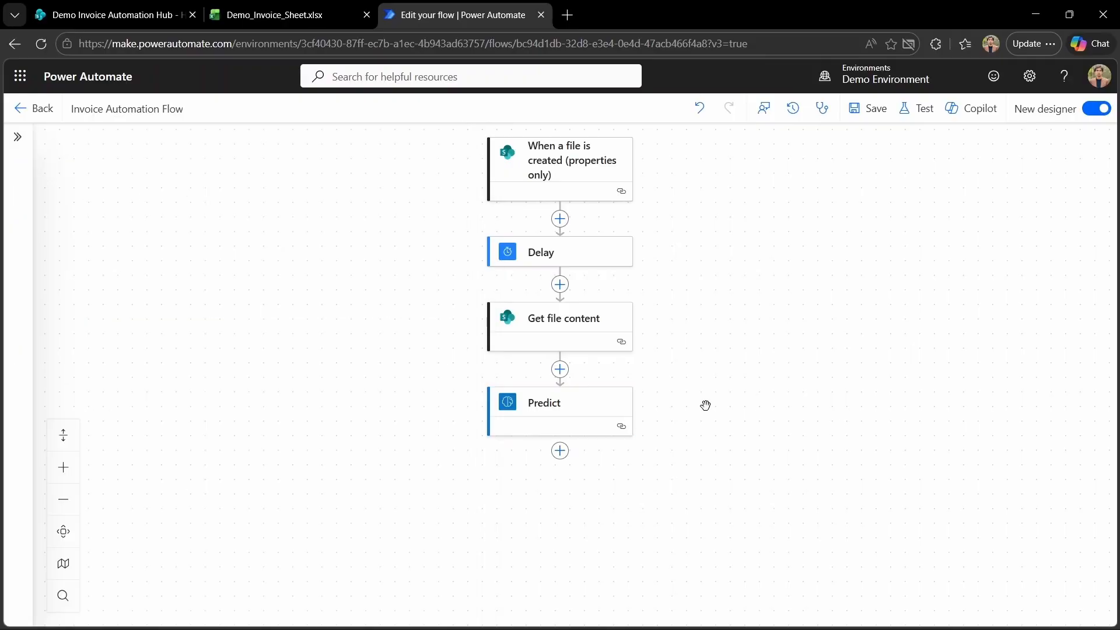
Set the Predict action's document type to application/pdf and paste the outputs(...) expression as its document
{"action": "left_click", "coordinate": [597, 405]}
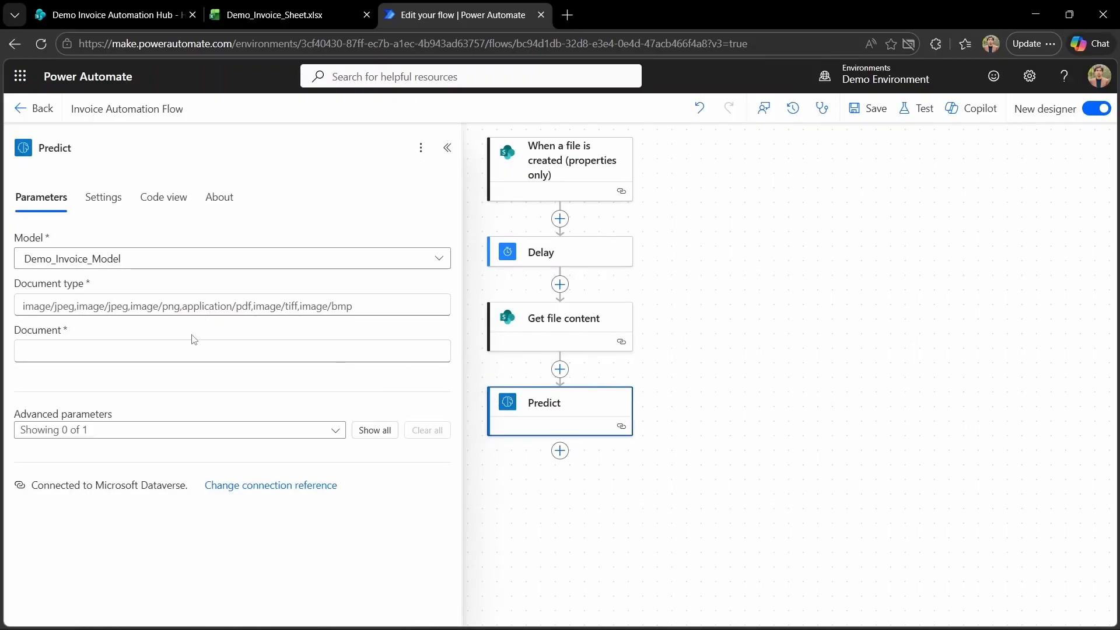
{"action": "left_click", "coordinate": [131, 304]}
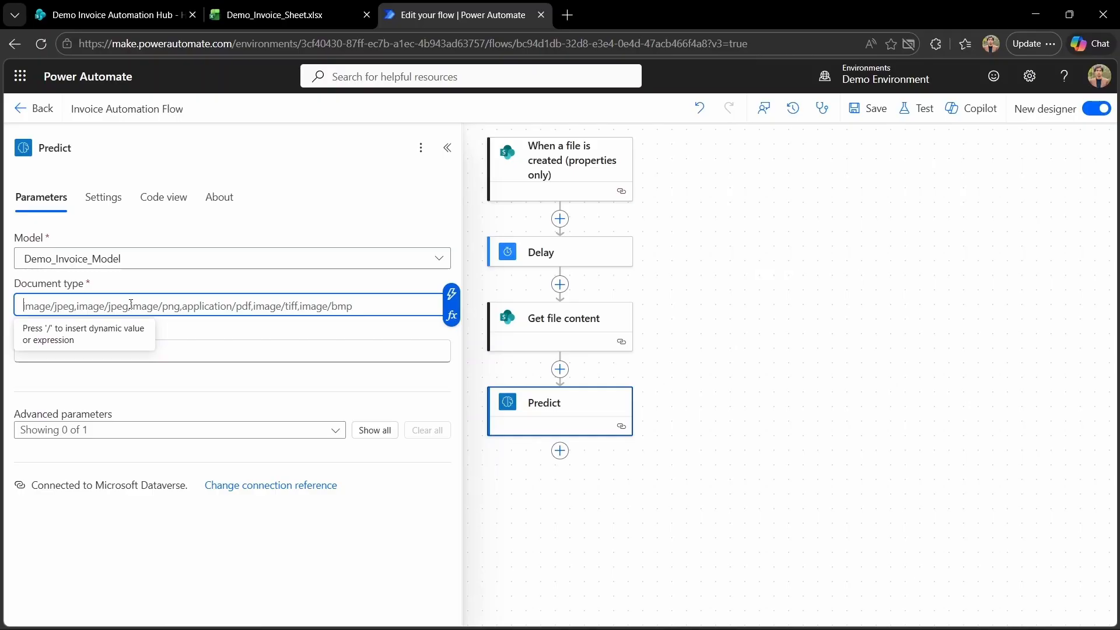
{"action": "type", "text": "applic"}
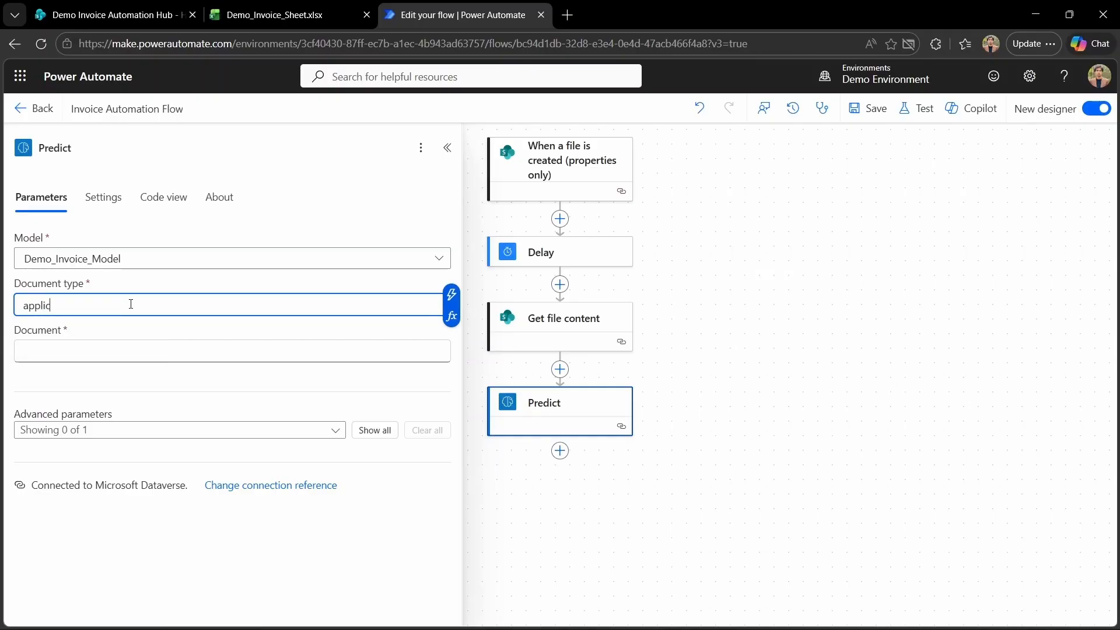
{"action": "type", "text": "ation/"}
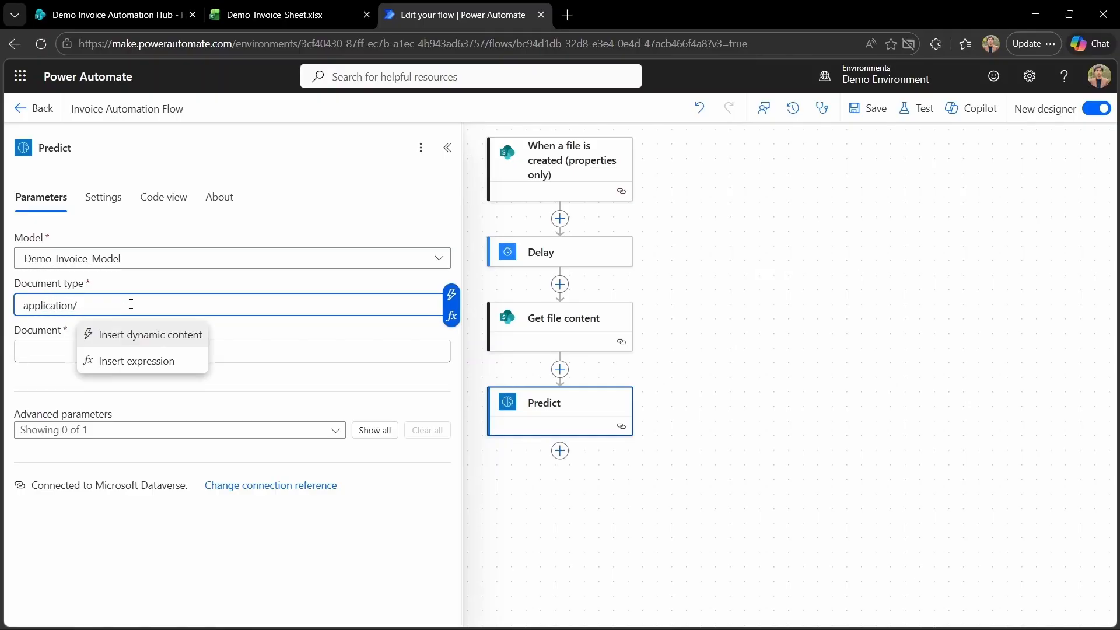
{"action": "type", "text": "pdf"}
{"action": "left_click", "coordinate": [70, 354]}
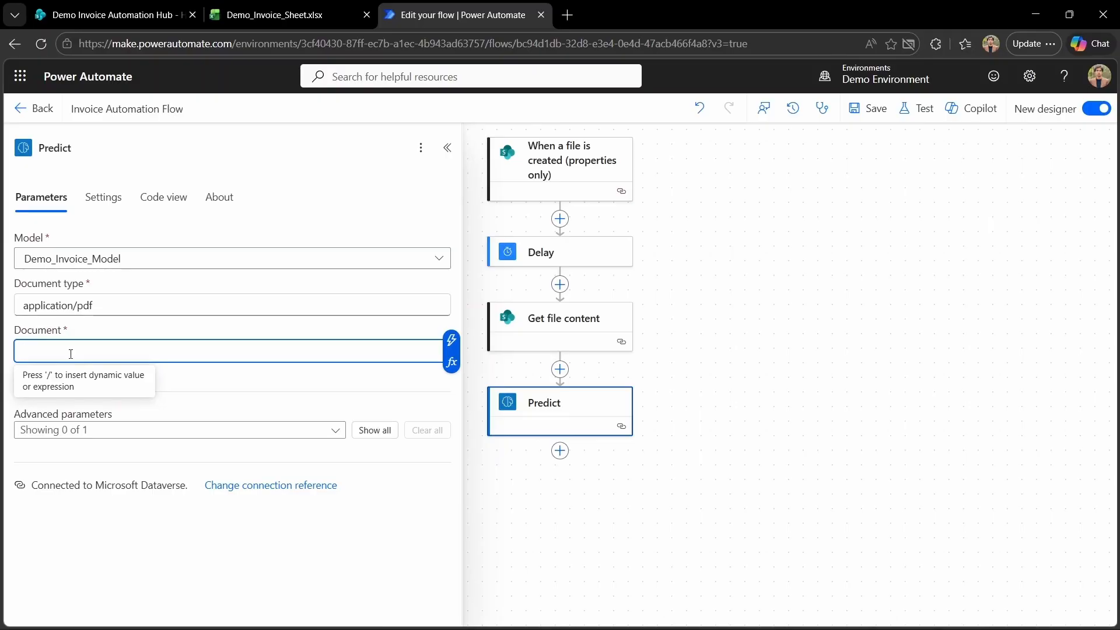
{"action": "key", "text": "ctrl+v"}
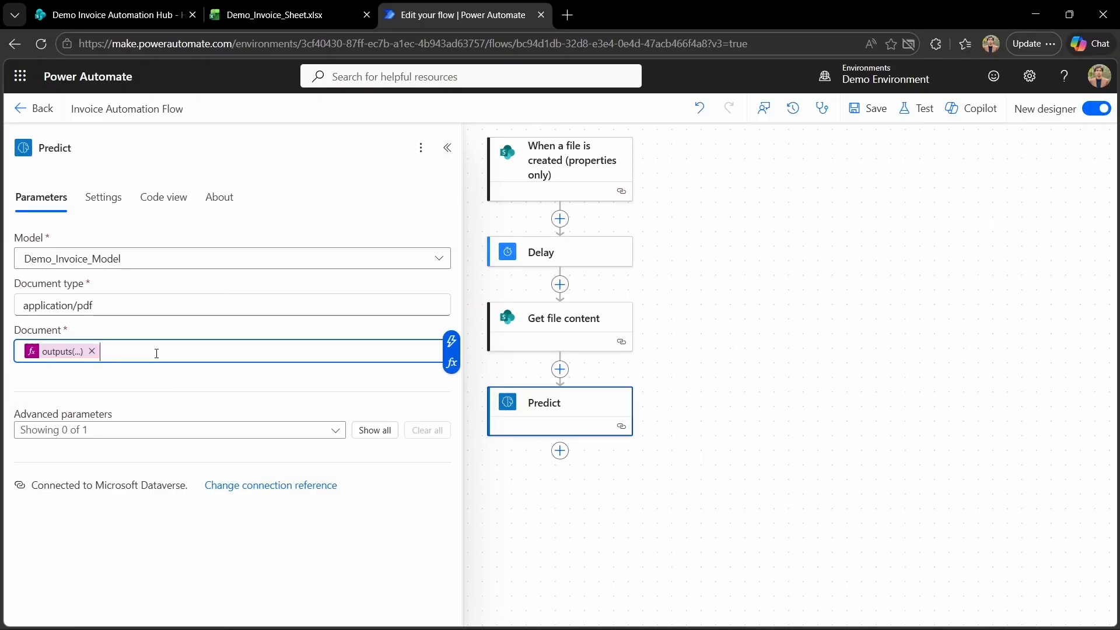
{"action": "left_click", "coordinate": [39, 350]}
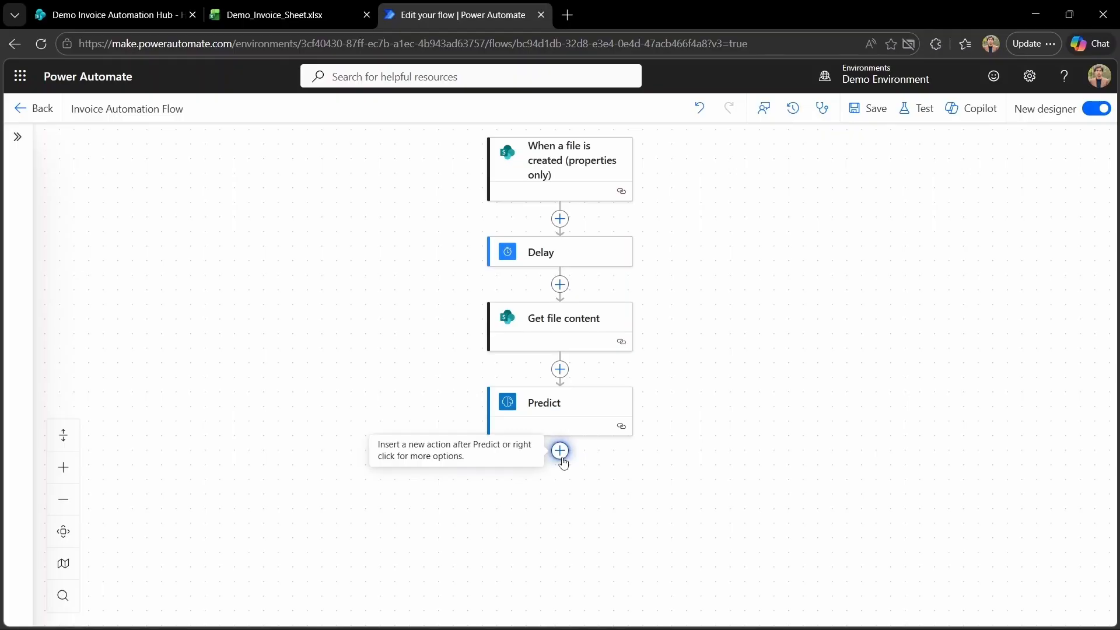
Add a Parse JSON action after Predict with its content set to the expression outputs('Predict')?['body']
{"action": "left_click", "coordinate": [561, 459]}
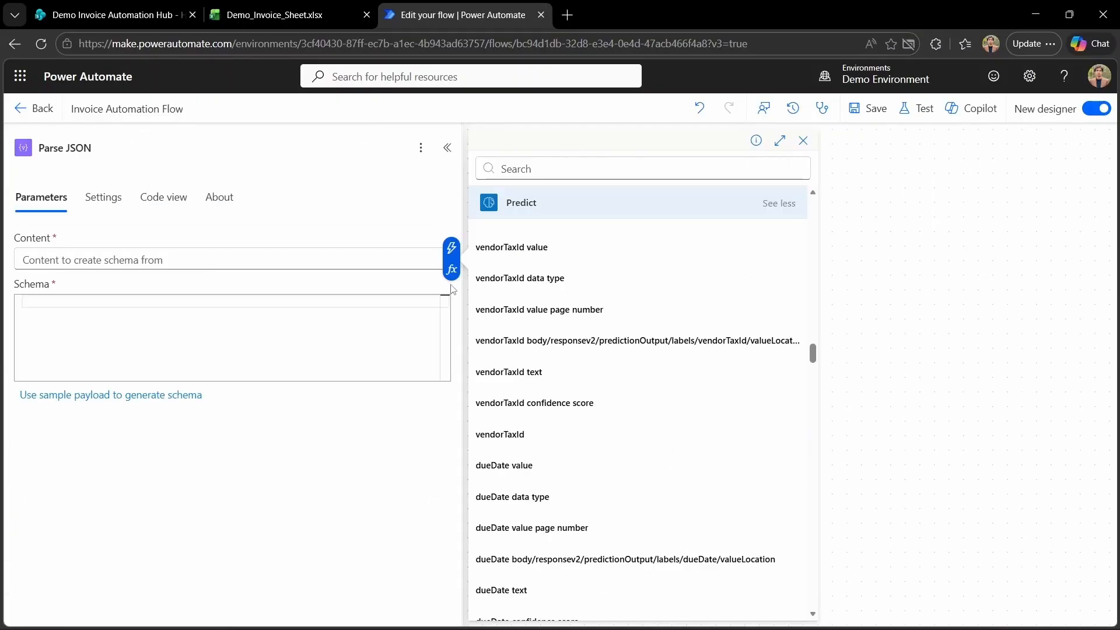
{"action": "left_click", "coordinate": [452, 273]}
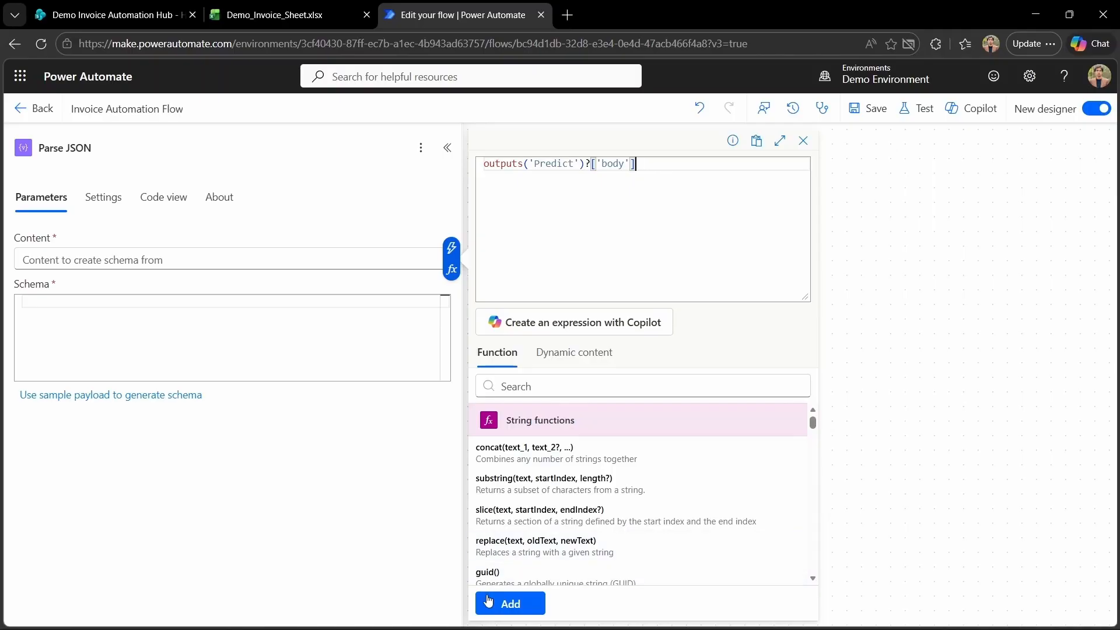
{"action": "left_click", "coordinate": [510, 605]}
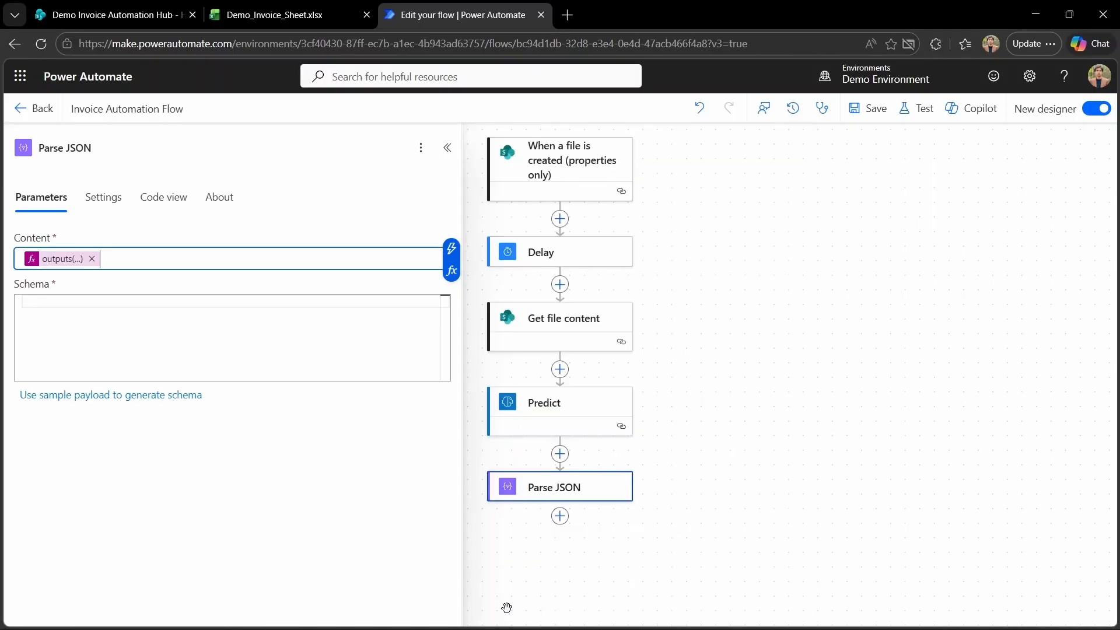
Generate the Parse JSON schema from a pasted sample payload covering the predictionOutput invoice fields, from invoiceId to purchaseOrder
{"action": "left_click", "coordinate": [139, 350]}
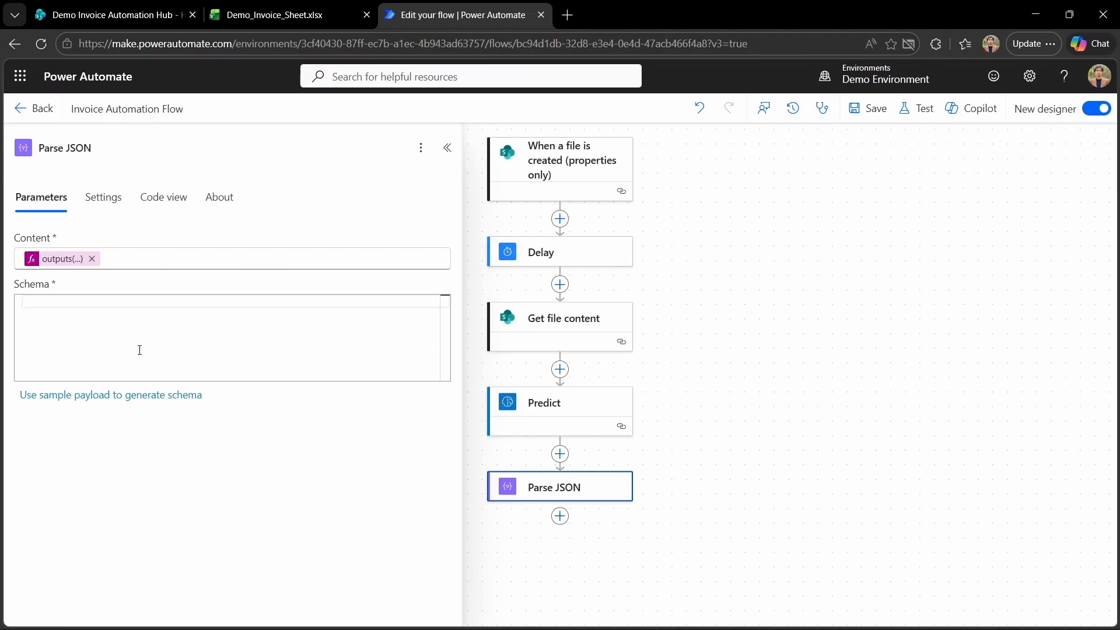
{"action": "left_click", "coordinate": [155, 399]}
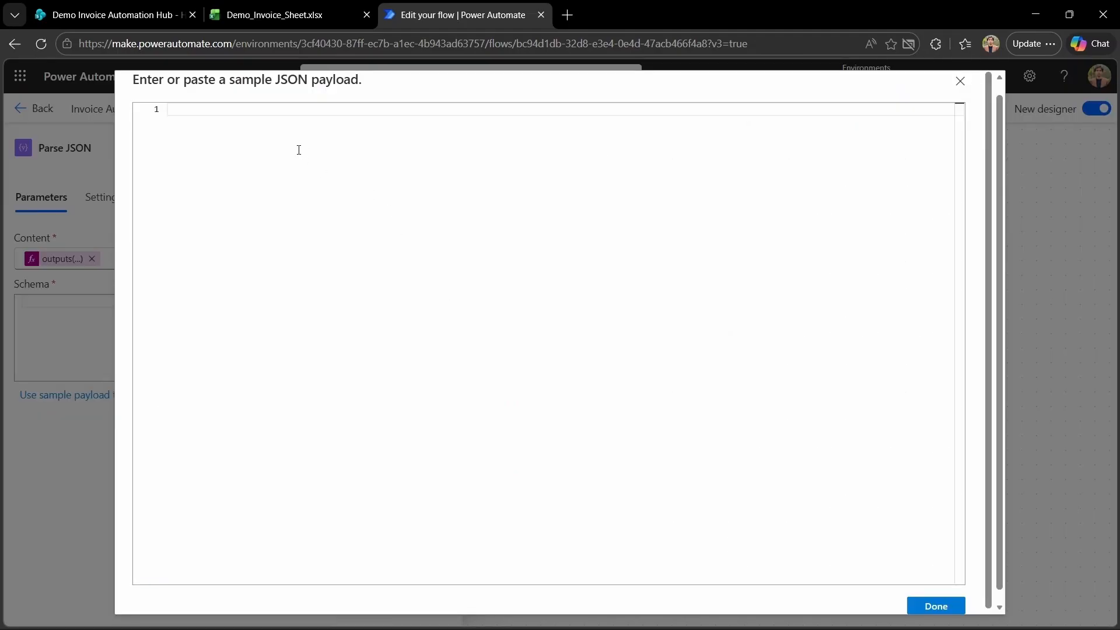
{"action": "key", "text": "ctrl+v"}
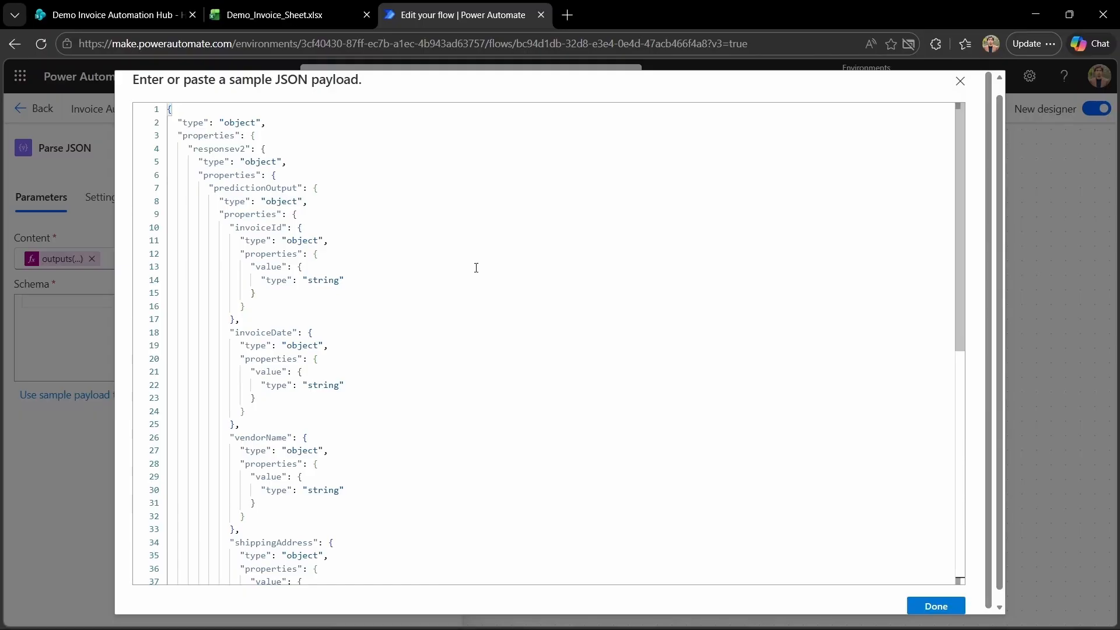
{"action": "scroll", "coordinate": [476, 268], "scroll_direction": "down", "scroll_amount": 10}
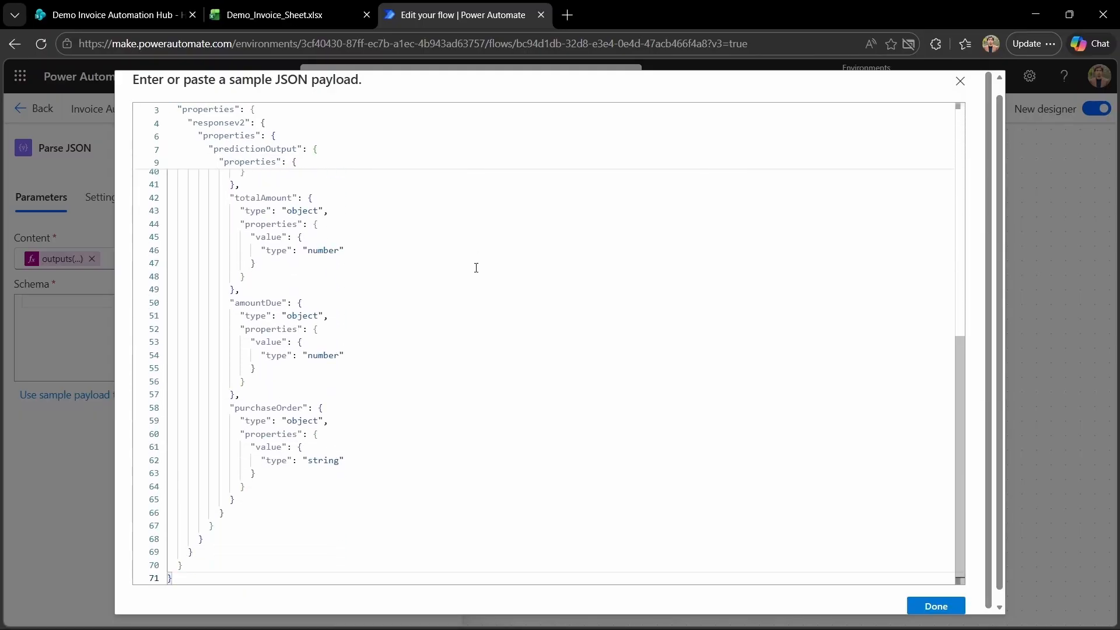
{"action": "left_click", "coordinate": [935, 606]}
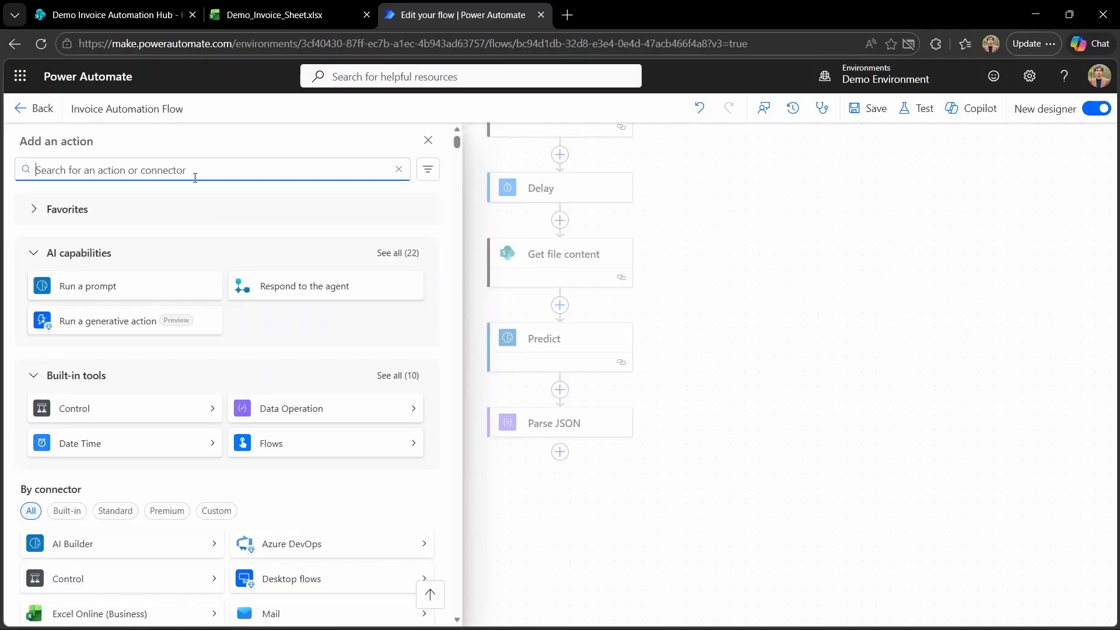
Add an Excel Online "Add a row into a table" action after Parse JSON
{"action": "type", "text": "A"}
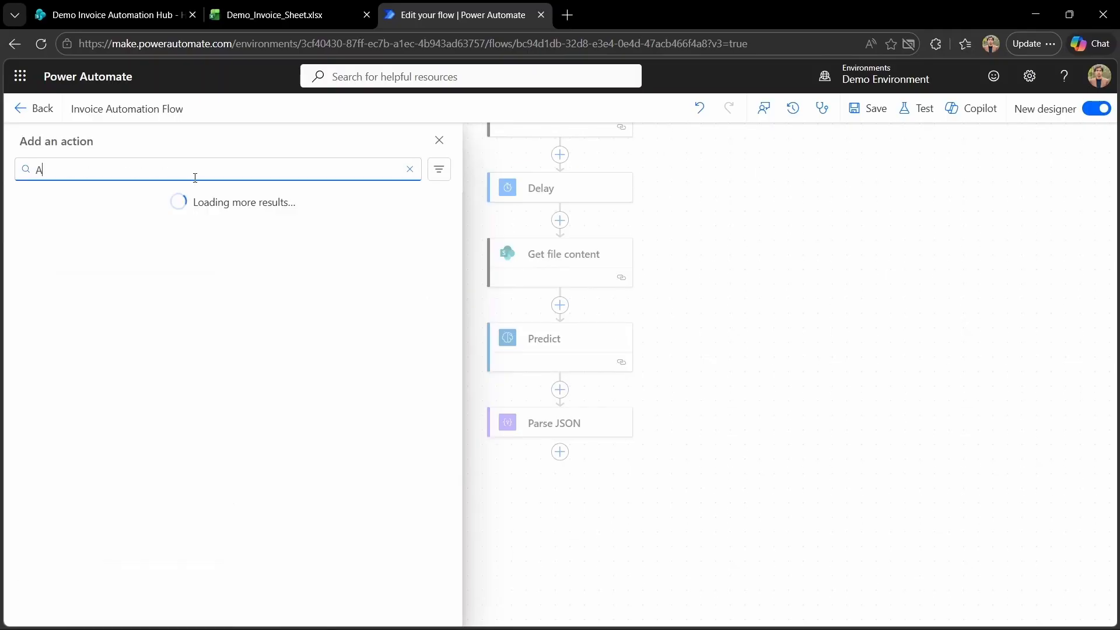
{"action": "type", "text": "dd a row into a ta"}
{"action": "left_click", "coordinate": [129, 275]}
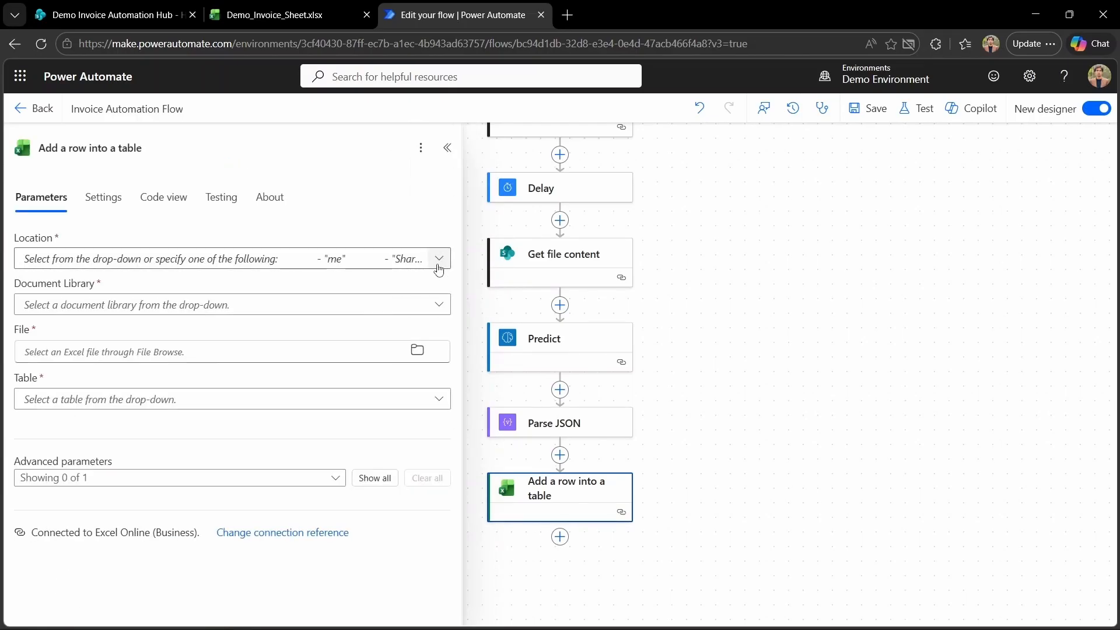
Point the row action to Invoice_Table in /Demo_Invoice_Sheet.xlsx, in the Documents library of the Demo Invoice Automation Hub SharePoint site
{"action": "left_click", "coordinate": [439, 260]}
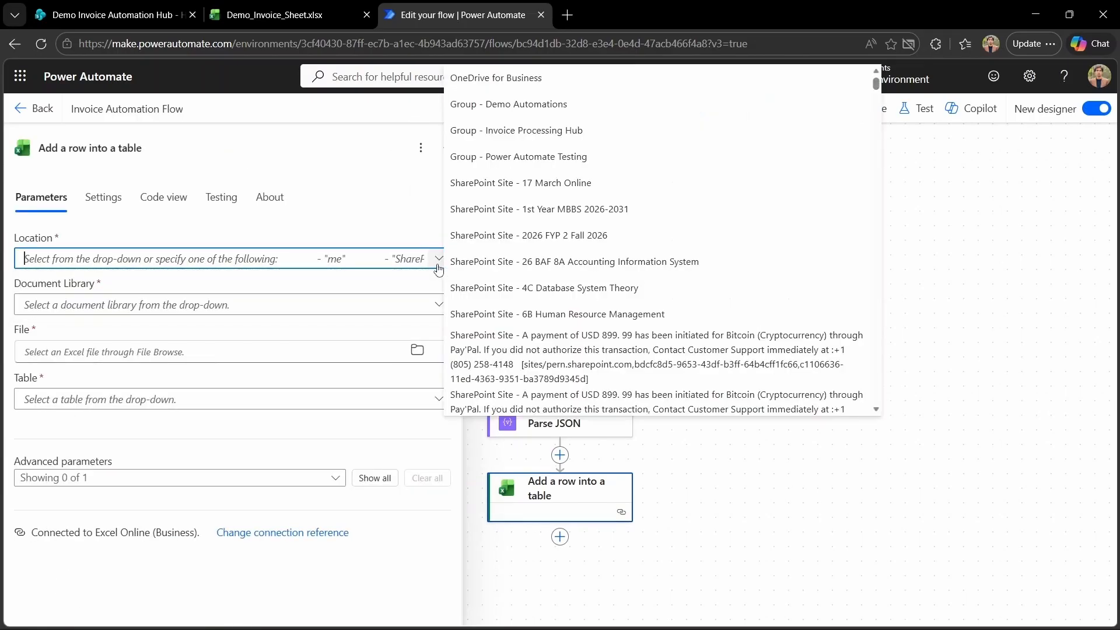
{"action": "left_click", "coordinate": [140, 277]}
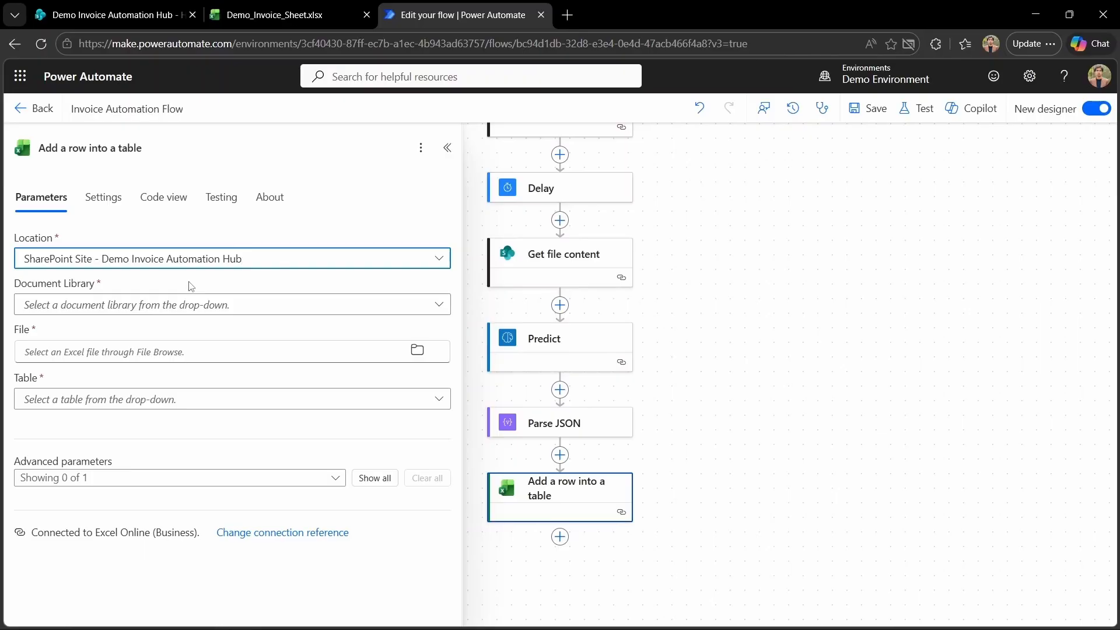
{"action": "left_click", "coordinate": [442, 308]}
{"action": "left_click", "coordinate": [442, 308]}
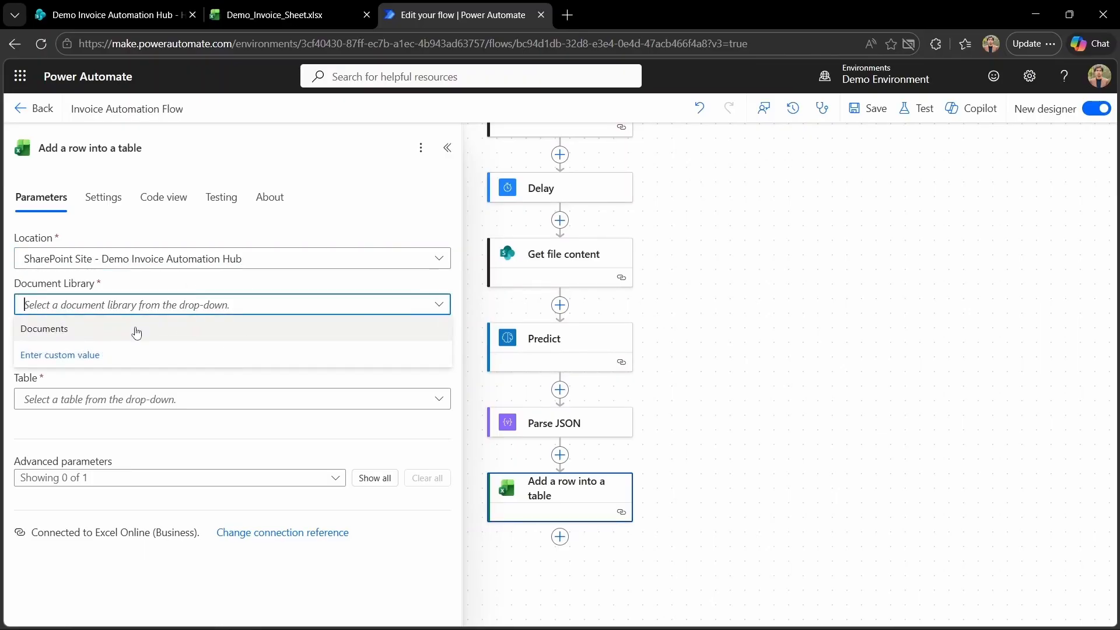
{"action": "left_click", "coordinate": [44, 338]}
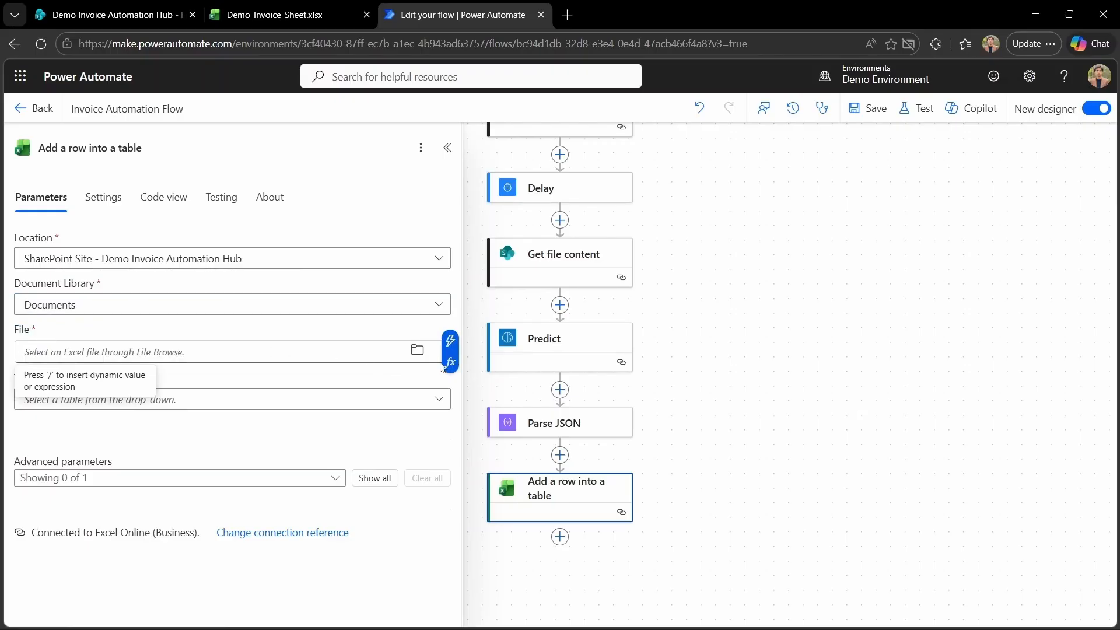
{"action": "left_click", "coordinate": [419, 352]}
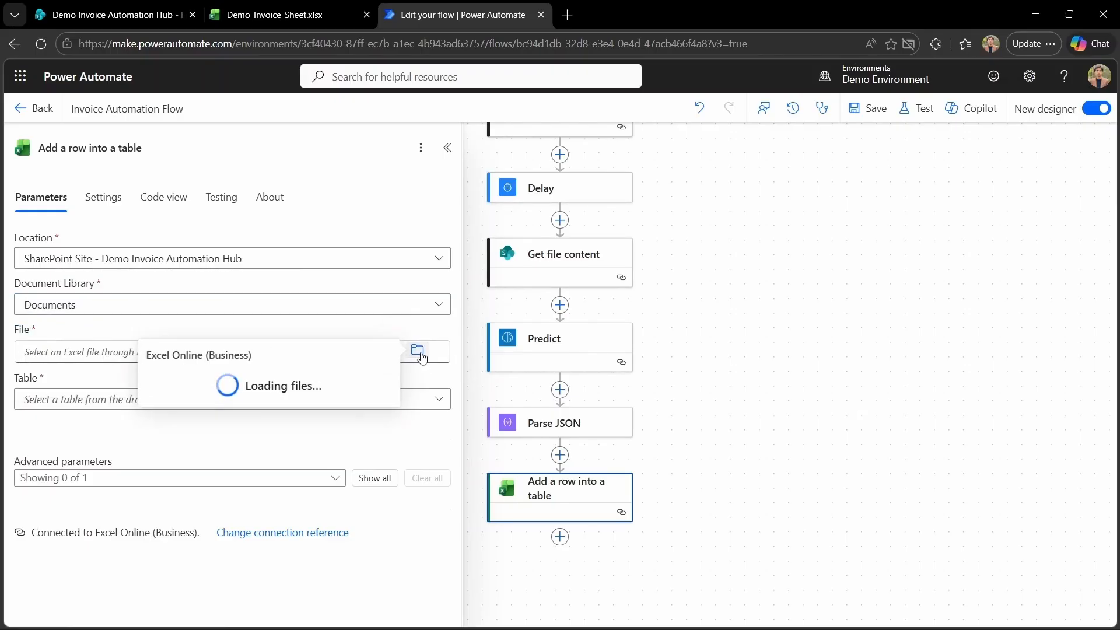
{"action": "left_click", "coordinate": [242, 407]}
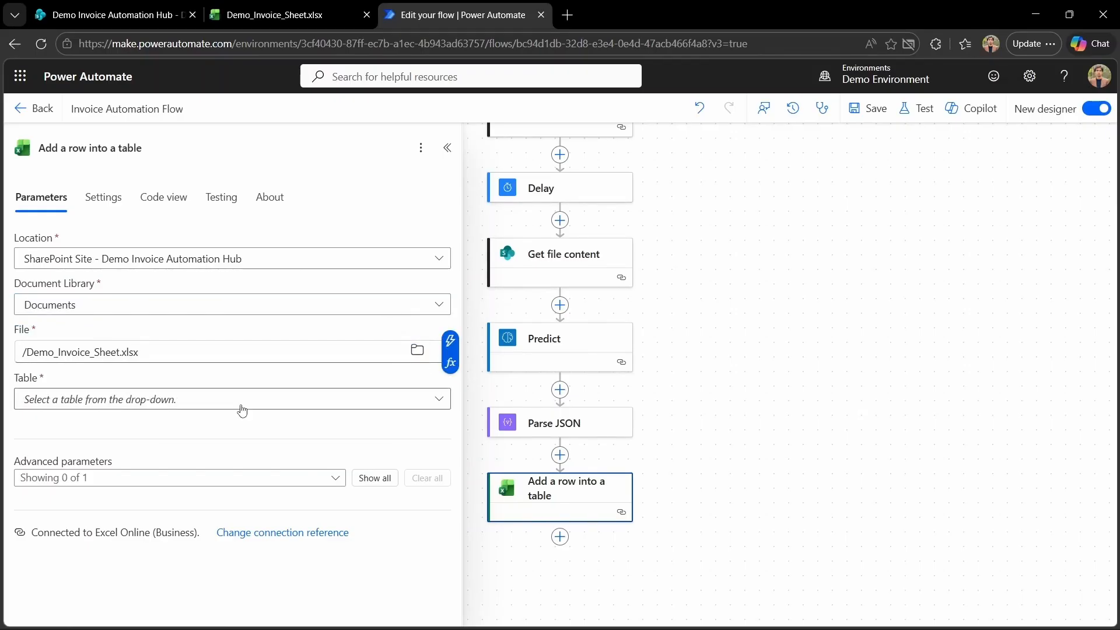
{"action": "left_click", "coordinate": [401, 402]}
{"action": "left_click", "coordinate": [73, 427]}
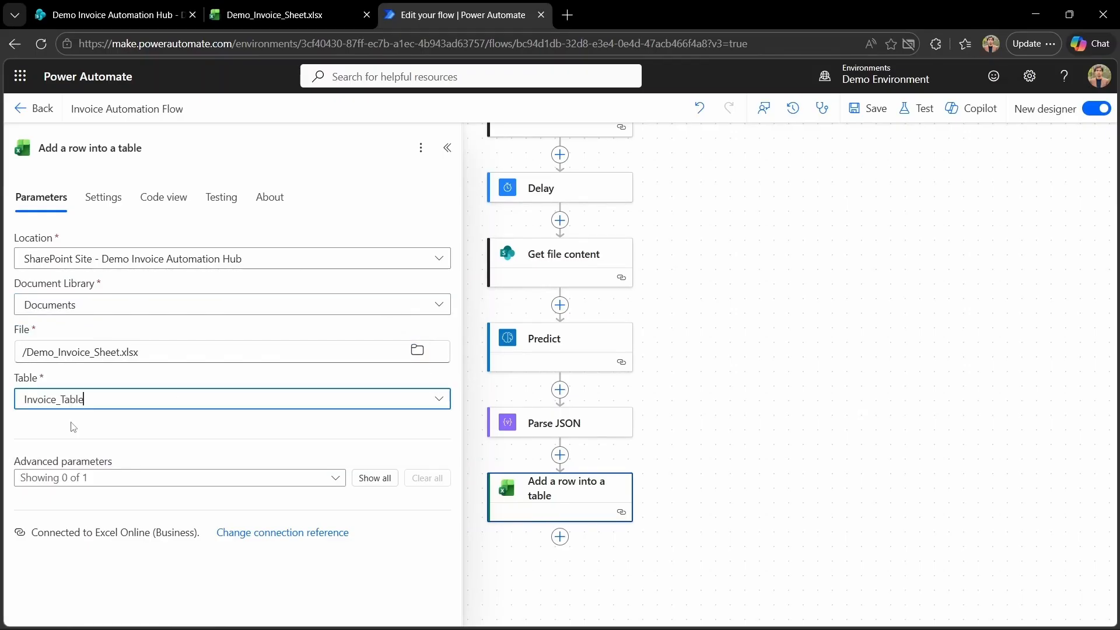
Show all advanced parameters and set Invoice_ID to the expression body('Parse_JSON')?['responsev2']?['predictionOutput']?['labels']?['invoiceId']?['value']
{"action": "left_click", "coordinate": [377, 479]}
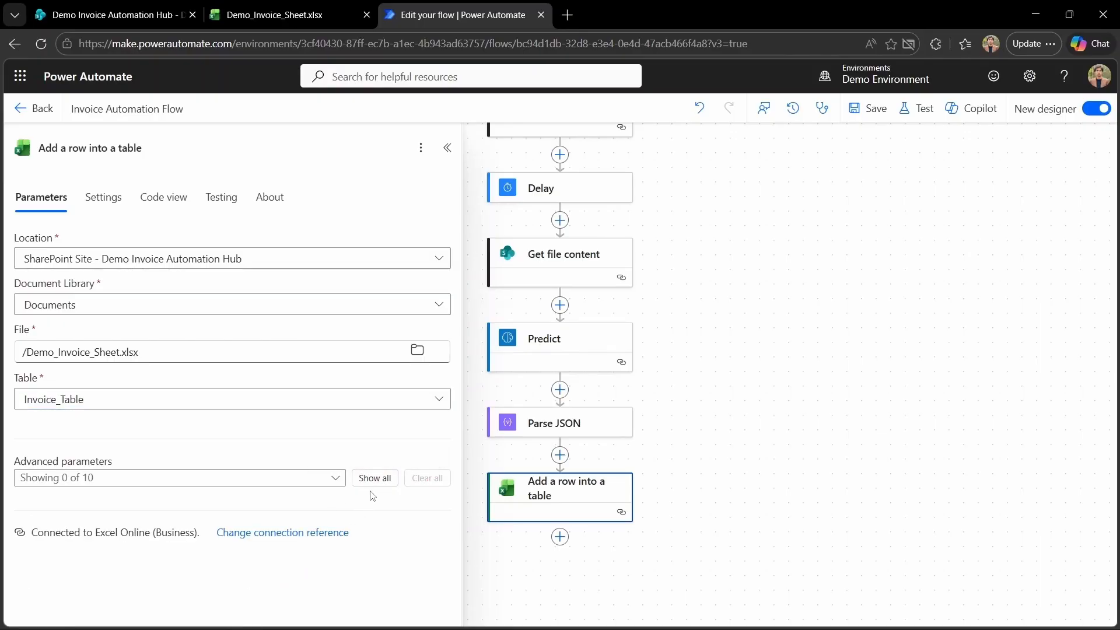
{"action": "left_click", "coordinate": [379, 479]}
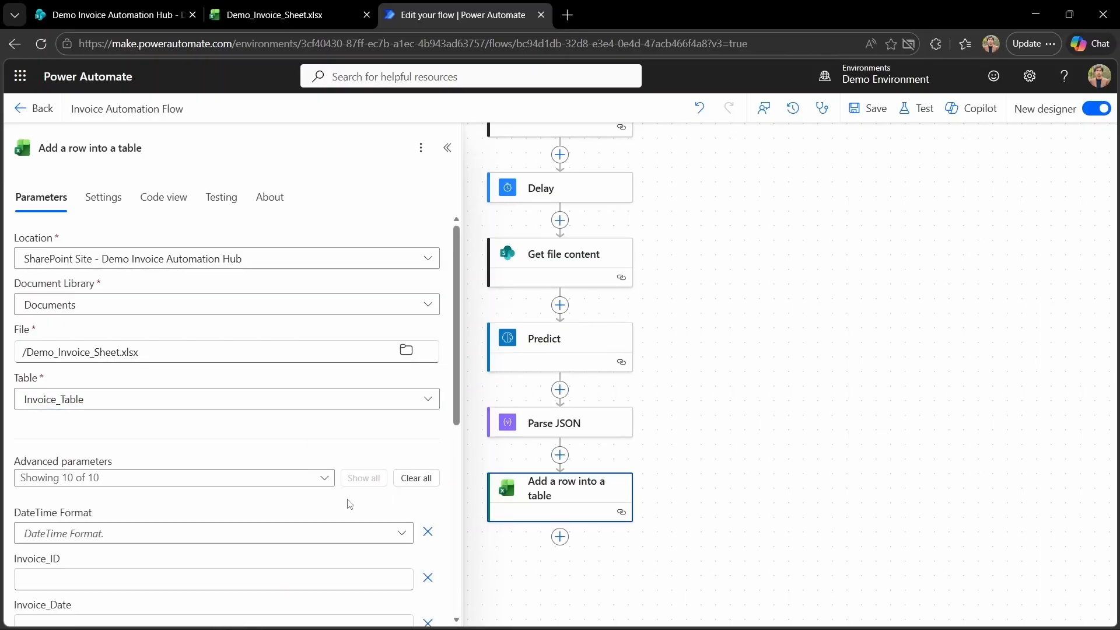
{"action": "scroll", "coordinate": [349, 503], "scroll_direction": "down", "scroll_amount": 6}
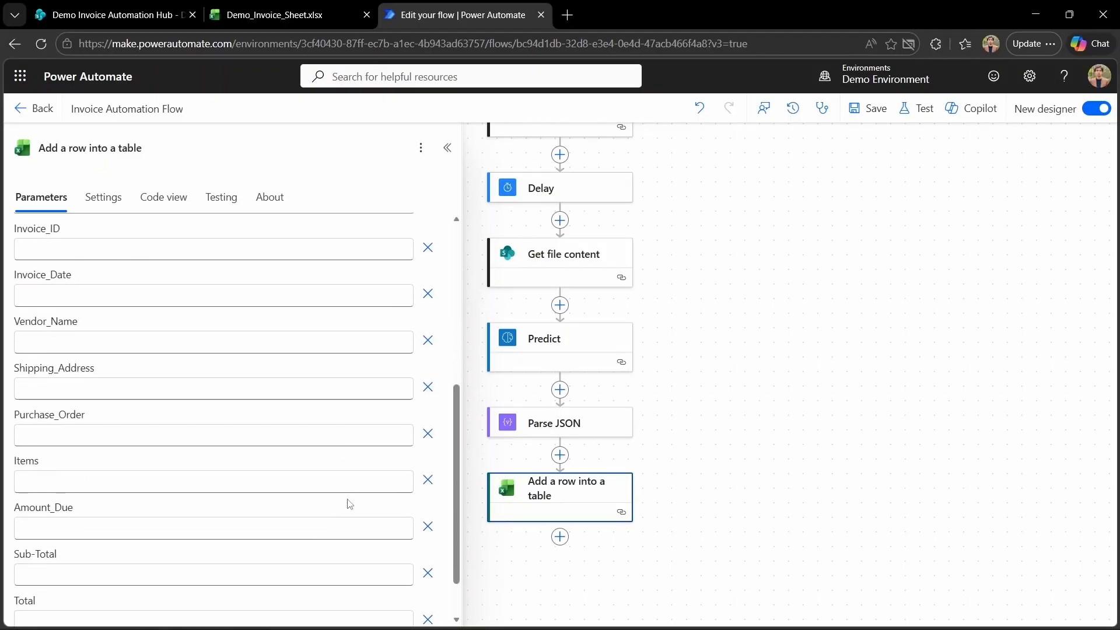
{"action": "scroll", "coordinate": [349, 503], "scroll_direction": "up", "scroll_amount": 6}
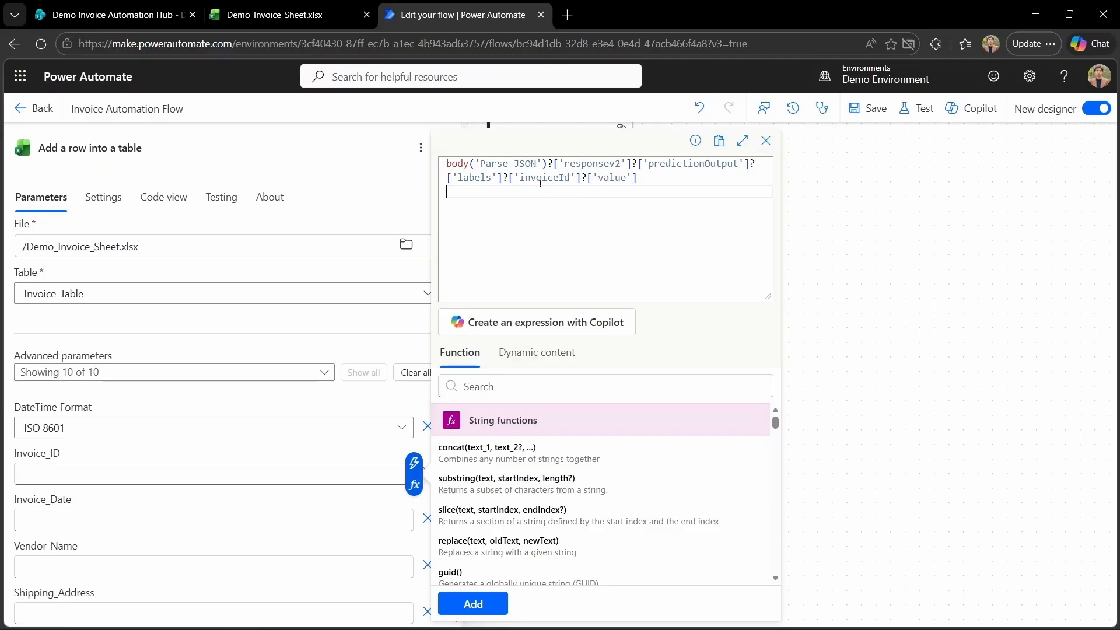
{"action": "left_click_drag", "start_coordinate": [520, 180], "coordinate": [572, 178]}
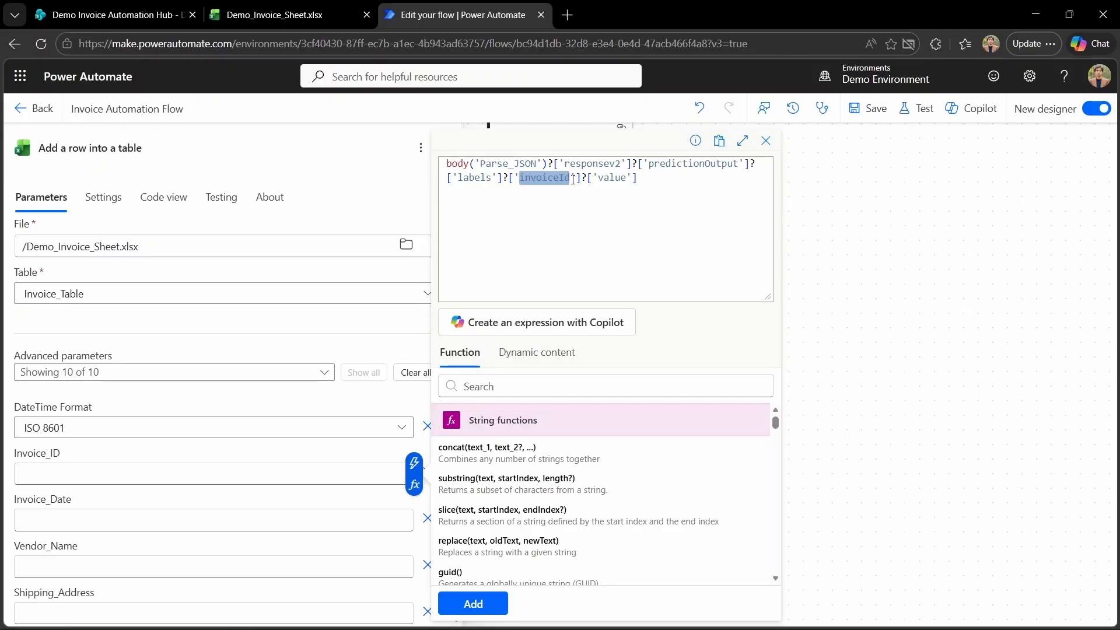
{"action": "left_click", "coordinate": [473, 603]}
Set Invoice_Date to body('Parse_JSON')?['responsev2']?['predictionOutput']?['labels']?['invoiceDate']?['text'] and open the expression editor for Shipping_Address
{"action": "left_click", "coordinate": [233, 521]}
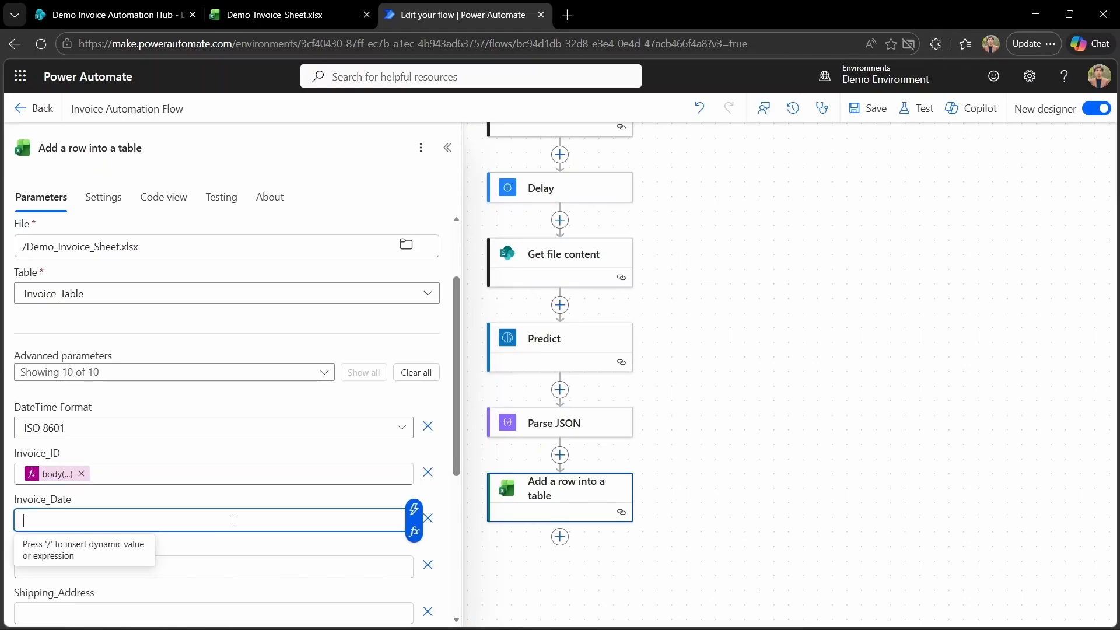
{"action": "left_click", "coordinate": [413, 531]}
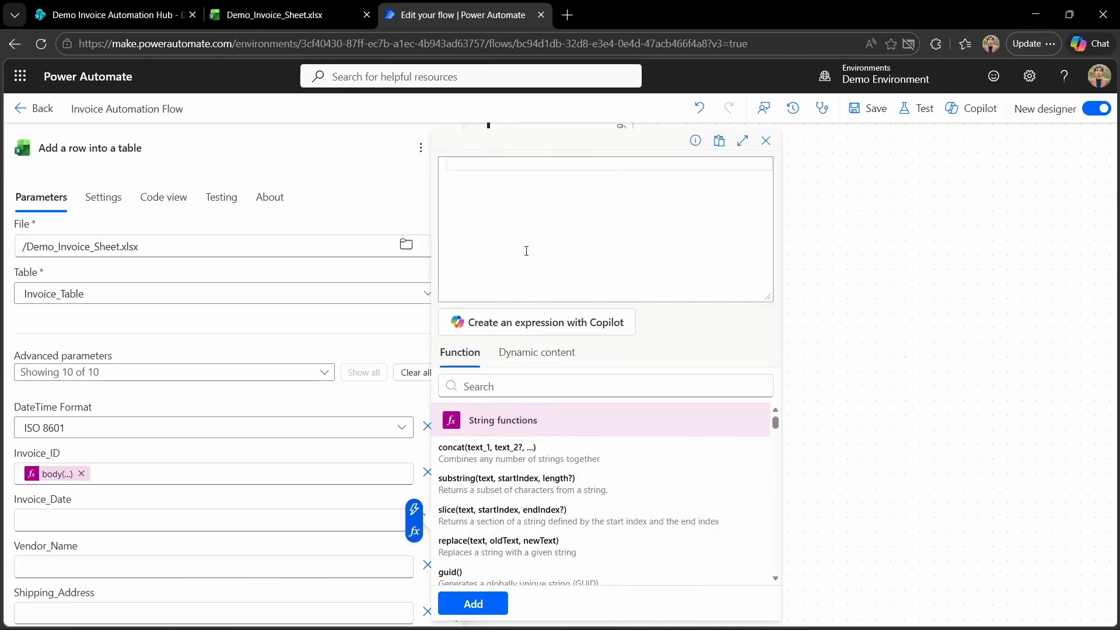
{"action": "type", "text": "body('Parse_JSON')?['responsev2']?['predictionOutput']?['labels']?['invoiceDate']?['text']"}
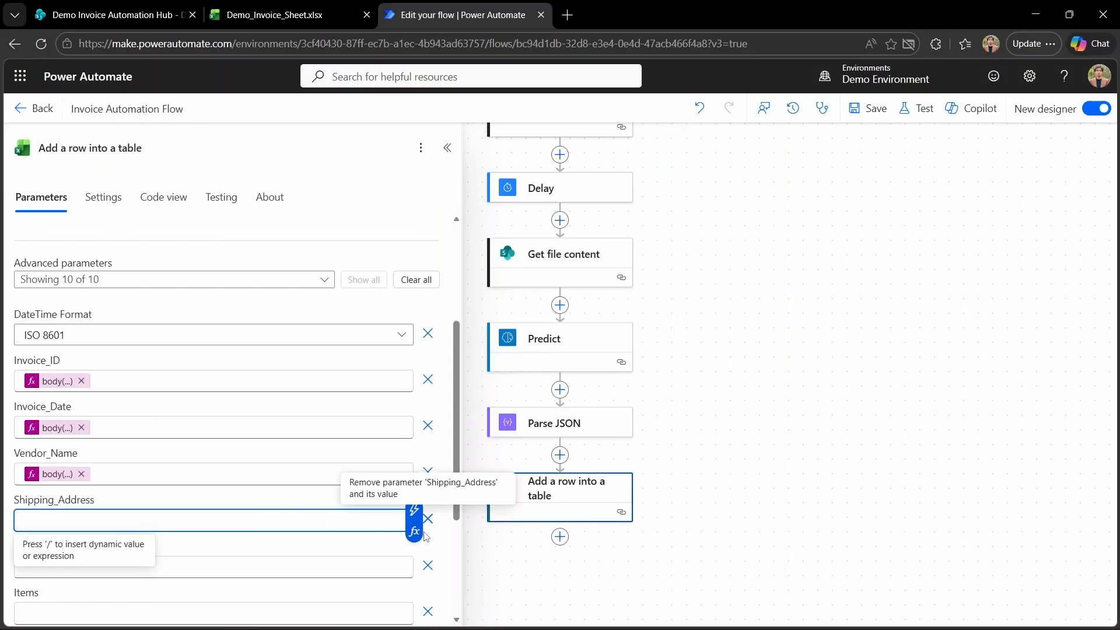
{"action": "left_click", "coordinate": [414, 531]}
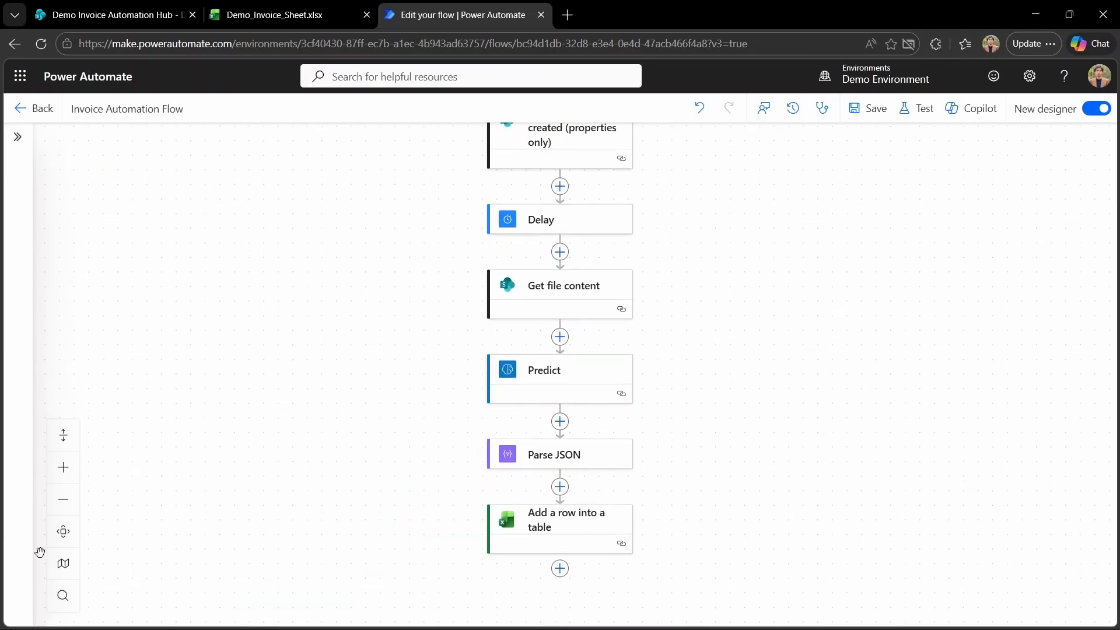
Add an Office 365 Outlook "Send an email (V2)" action after Add a row into a table
{"action": "left_click", "coordinate": [63, 531]}
{"action": "scroll", "coordinate": [755, 519], "scroll_direction": "down", "scroll_amount": 1}
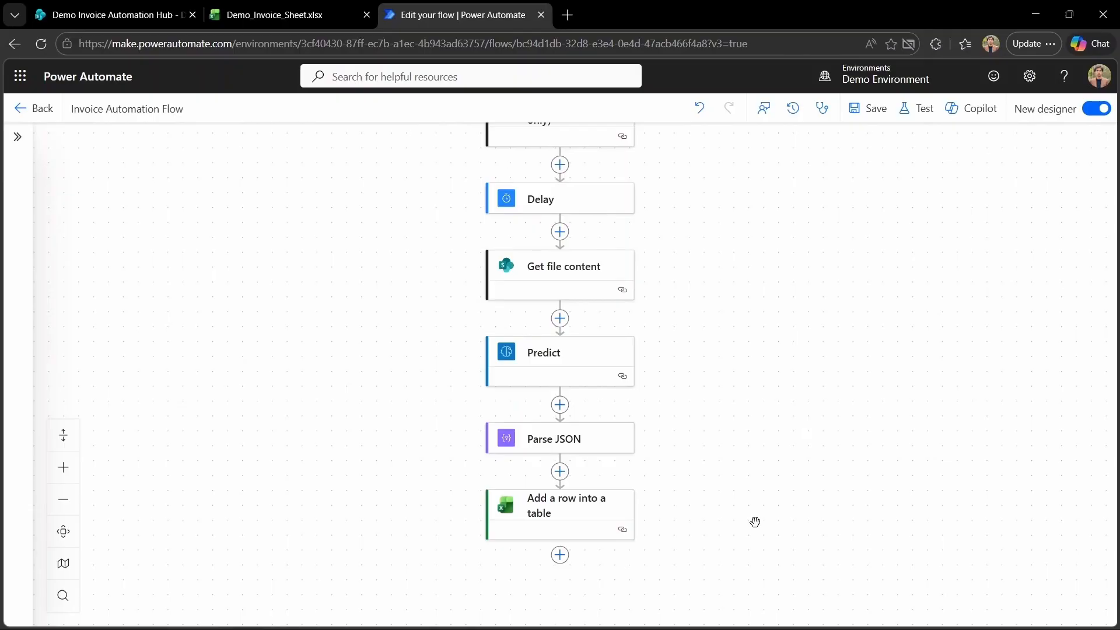
{"action": "left_click", "coordinate": [560, 554]}
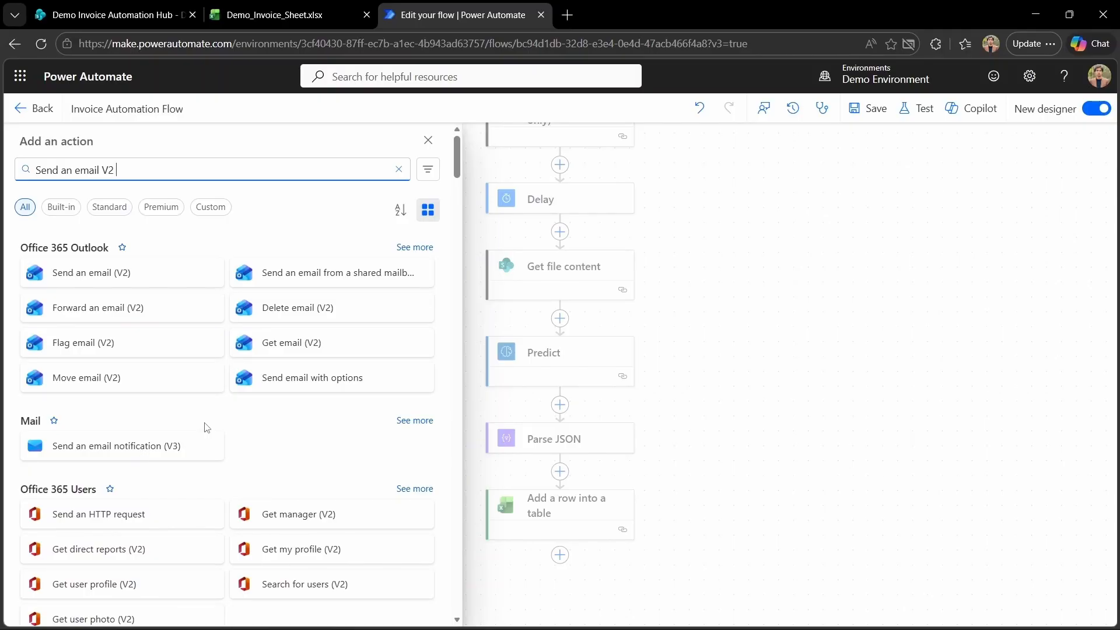
Set the email's subject to "Invoice Automation System" and its body to "The invoice processed Sucessfully"
{"action": "type", "text": "Invoice "}
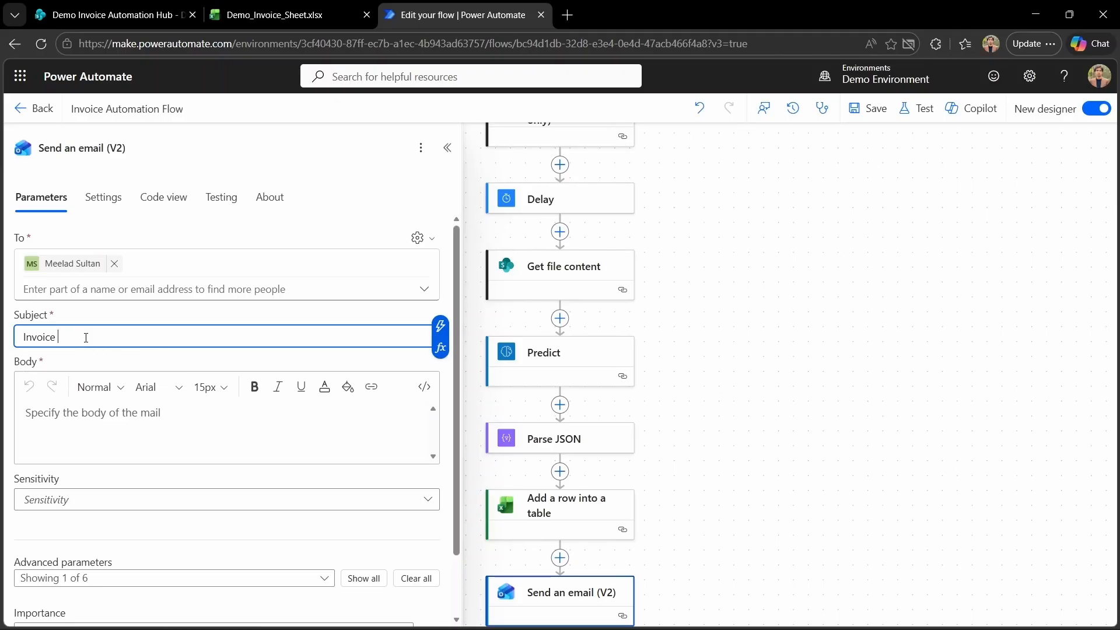
{"action": "type", "text": "Automation System"}
{"action": "left_click", "coordinate": [296, 460]}
{"action": "type", "text": "The invoice processed Sucessfully"}
{"action": "left_click", "coordinate": [837, 401]}
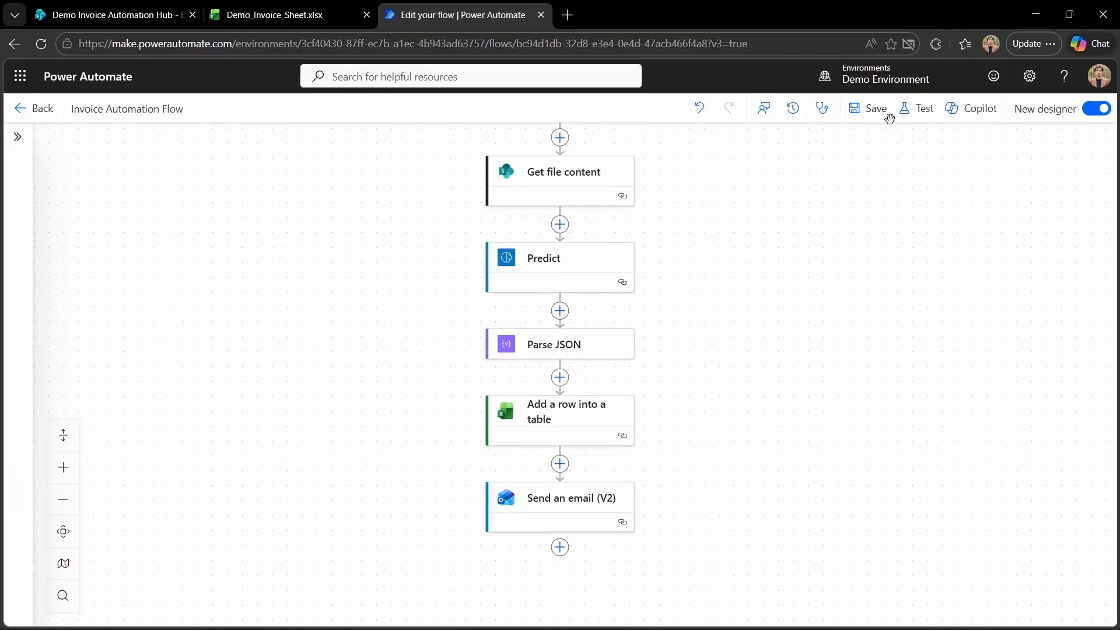
Save the flow and start a manual test run
{"action": "left_click", "coordinate": [861, 110]}
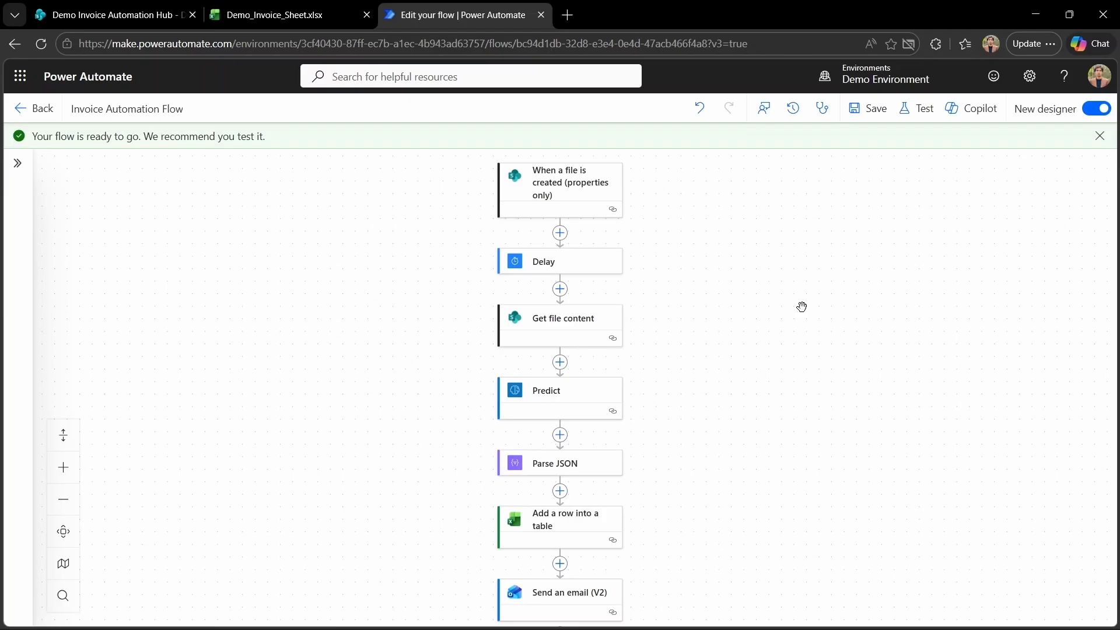
{"action": "left_click", "coordinate": [923, 110]}
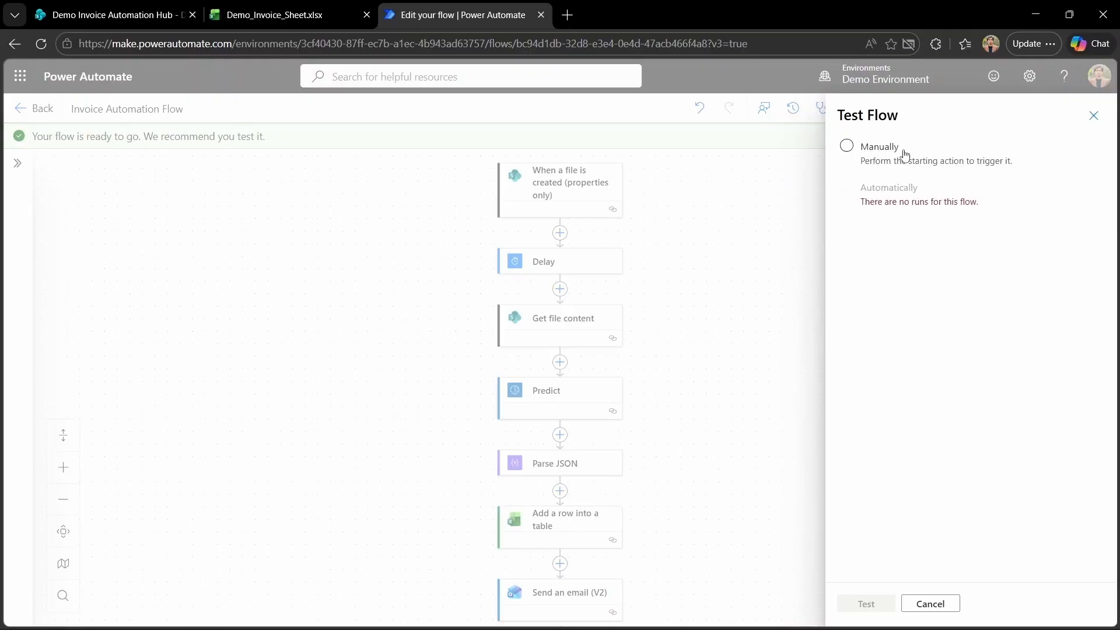
{"action": "left_click", "coordinate": [850, 151]}
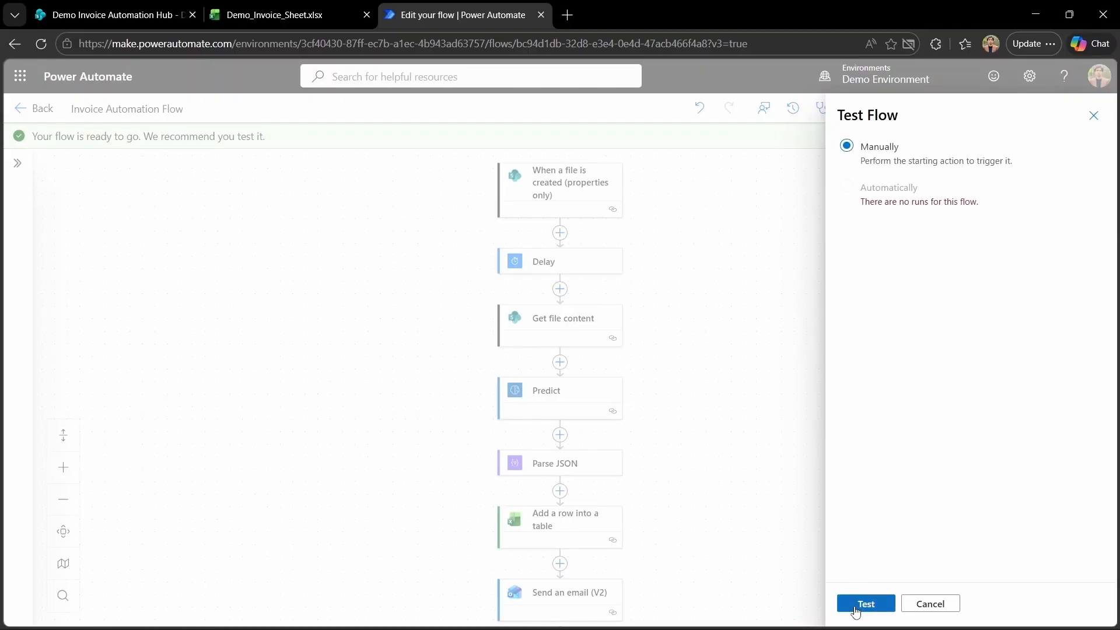
{"action": "left_click", "coordinate": [855, 608]}
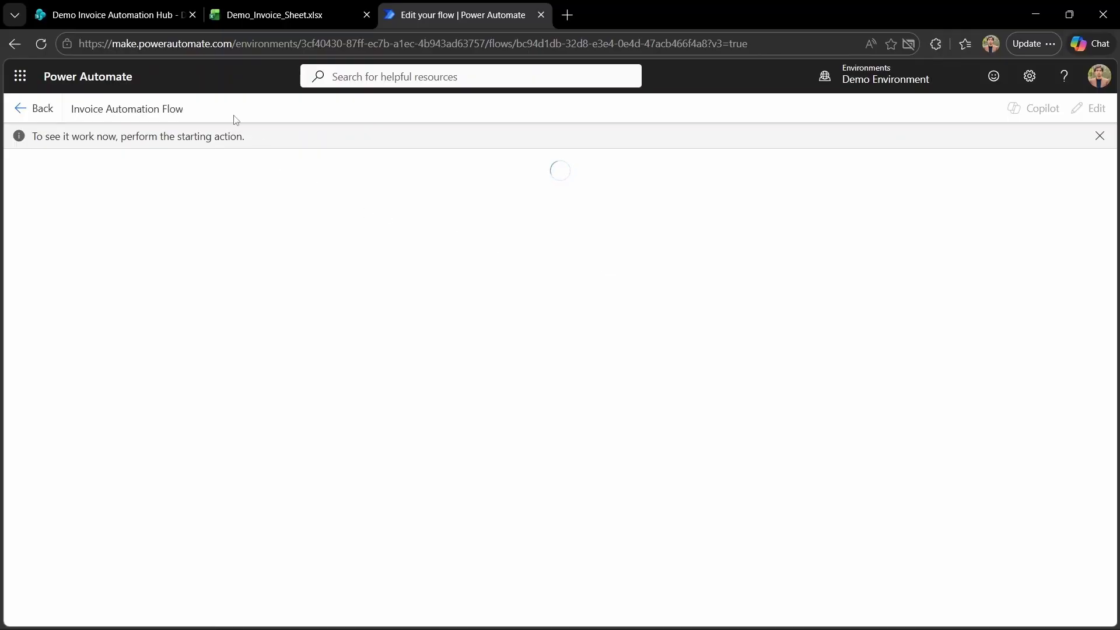
Switch to the SharePoint Documents library and open the Invoices_Uploads folder
{"action": "left_click", "coordinate": [126, 8]}
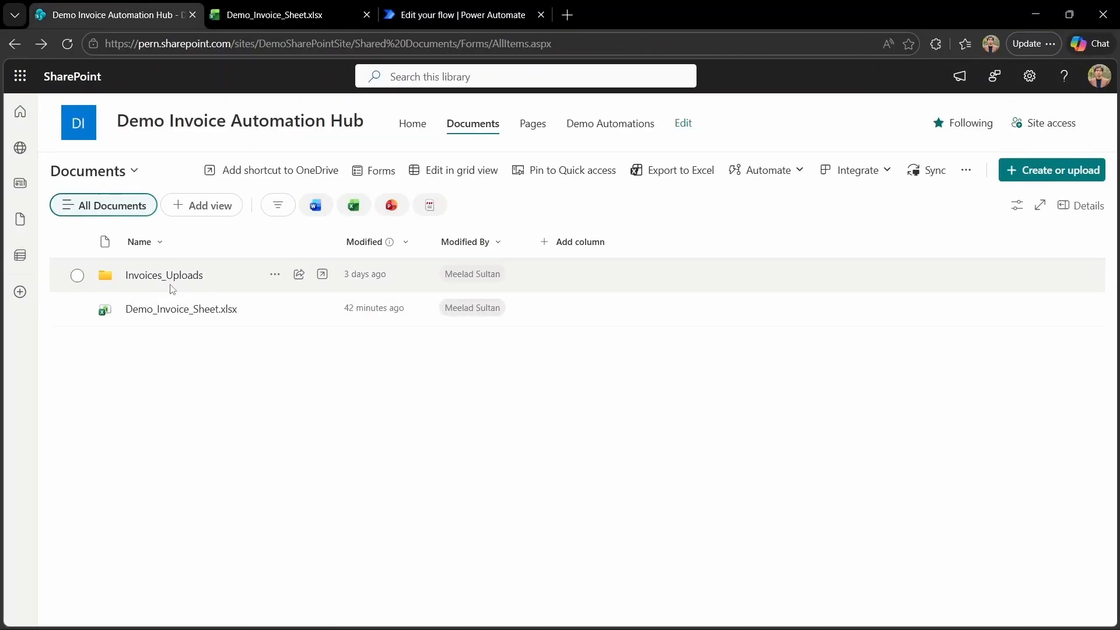
{"action": "left_click", "coordinate": [171, 286]}
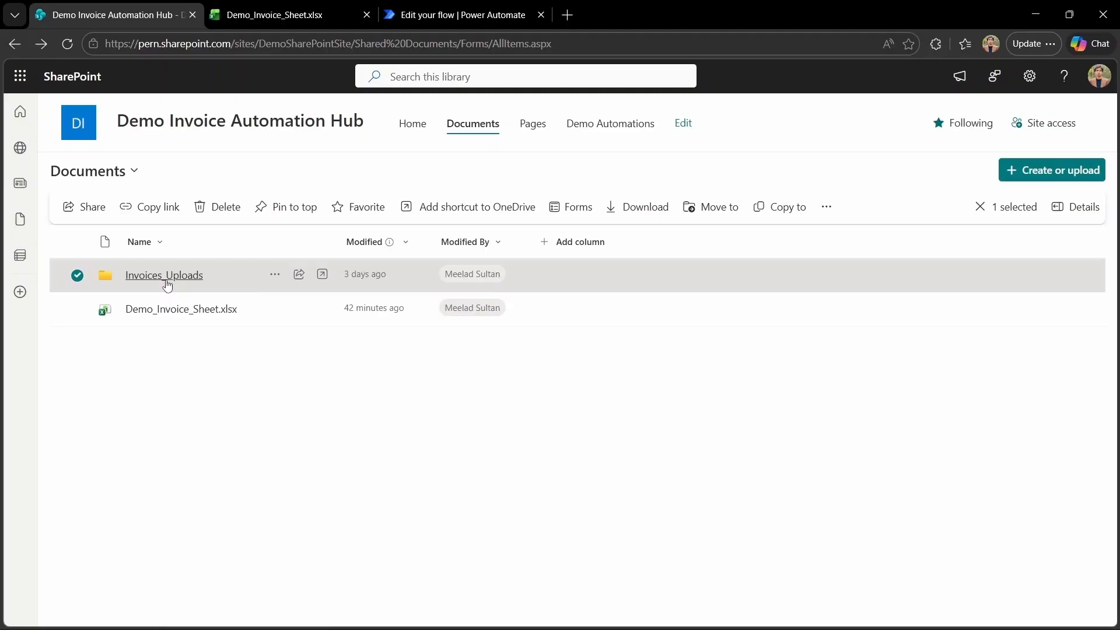
{"action": "left_click", "coordinate": [166, 282]}
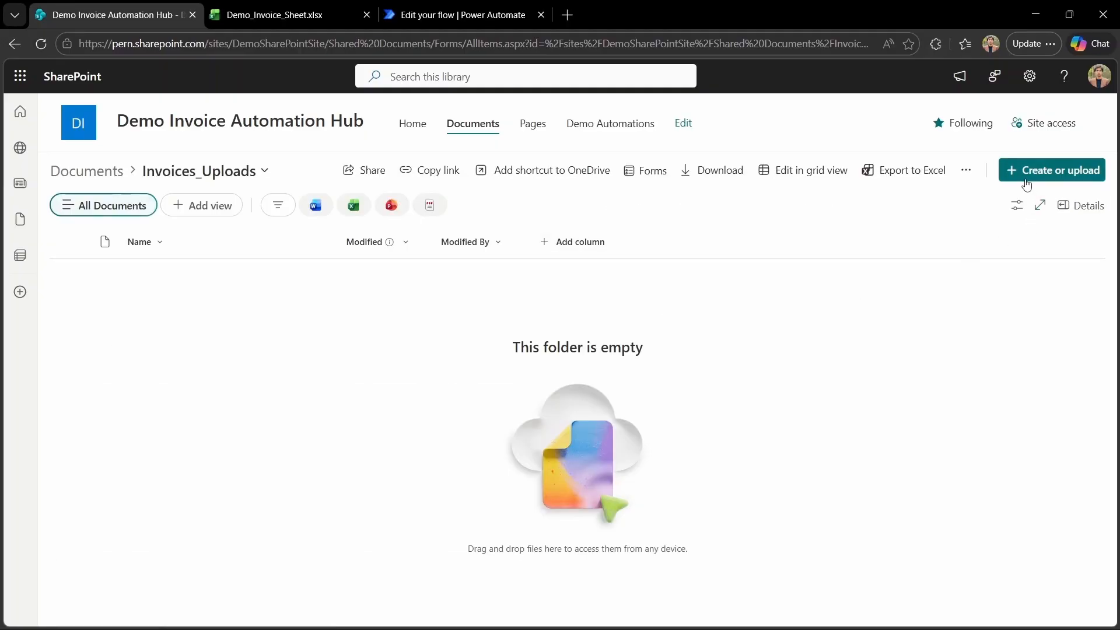
Upload the first seven invoice PDFs from the Model Training Invoices Samples folder to Invoices_Uploads
{"action": "left_click", "coordinate": [1026, 175]}
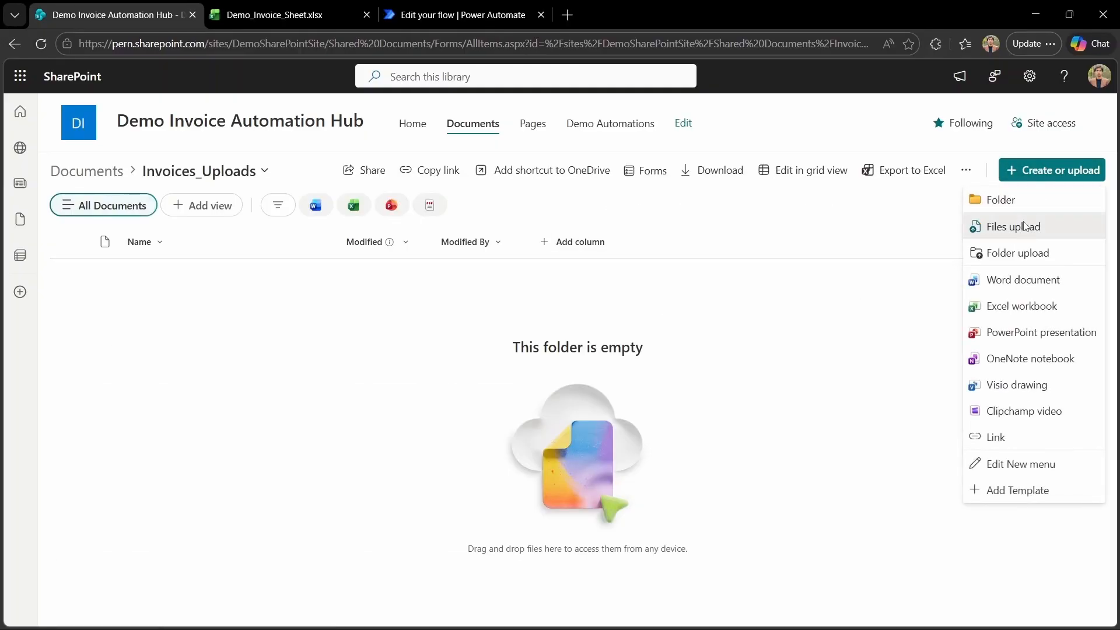
{"action": "left_click", "coordinate": [1025, 227]}
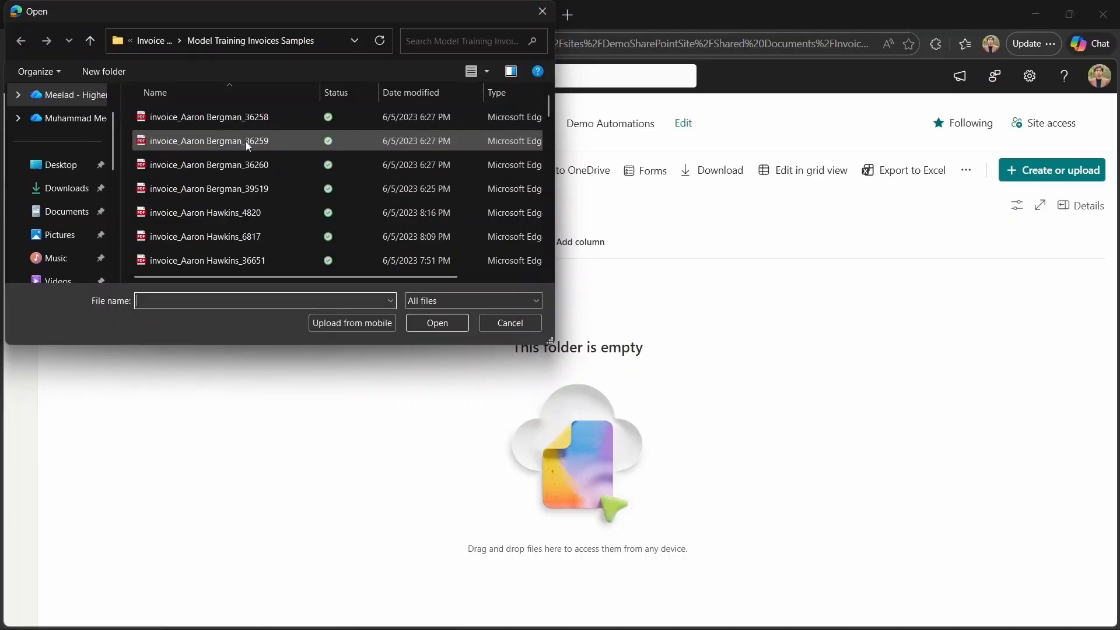
{"action": "left_click", "coordinate": [166, 114]}
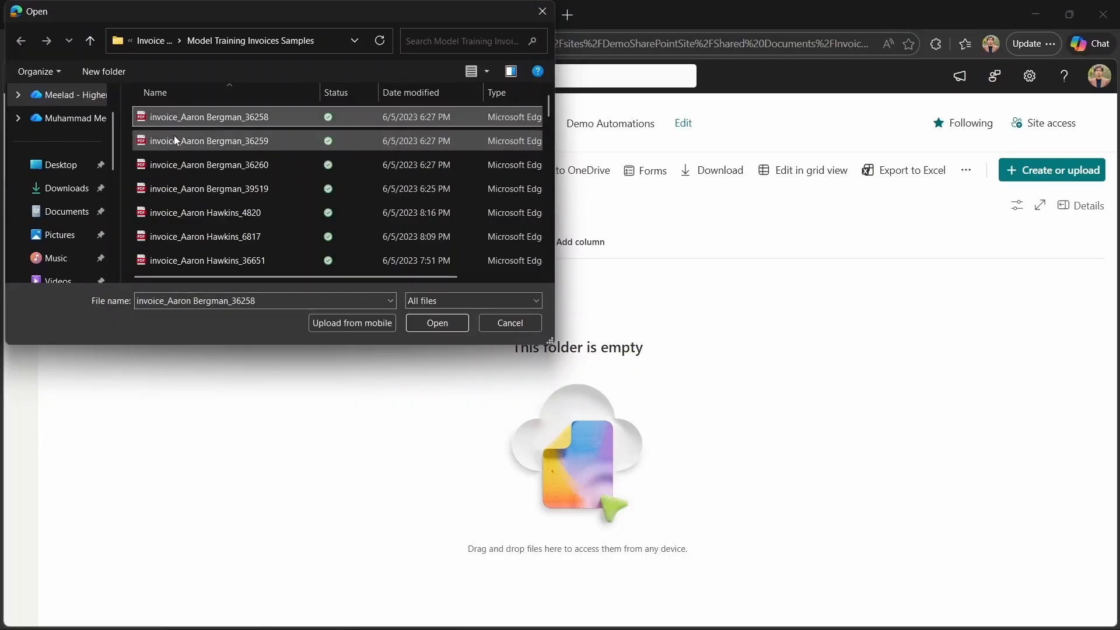
{"action": "left_click", "coordinate": [173, 135], "text": "ctrl"}
{"action": "left_click", "coordinate": [184, 166], "text": "ctrl"}
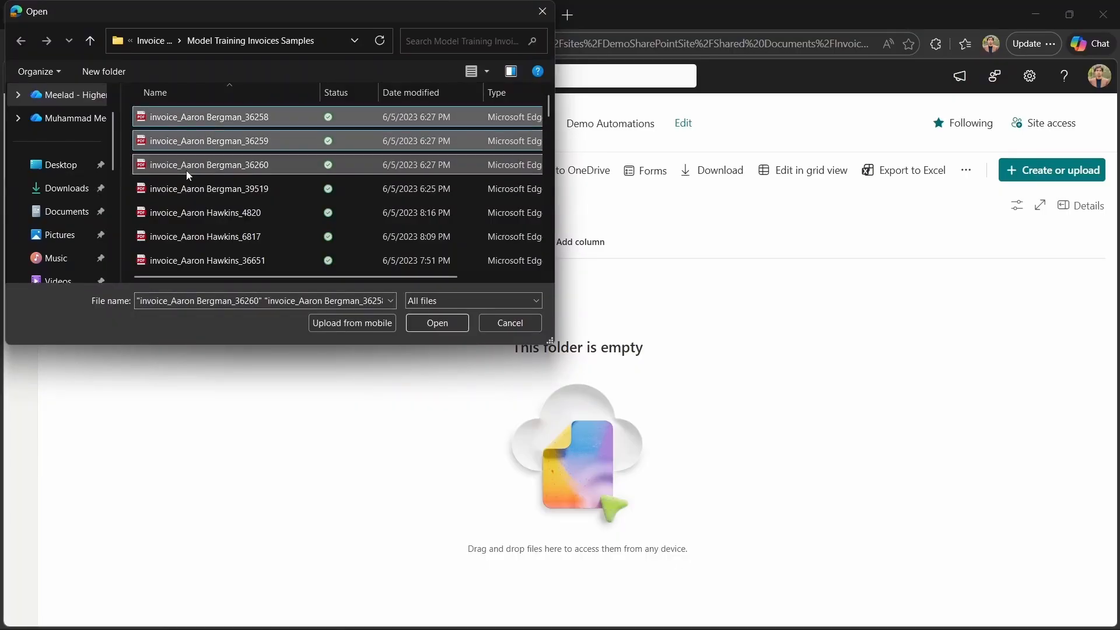
{"action": "left_click", "coordinate": [191, 190], "text": "ctrl"}
{"action": "key", "text": "Return"}
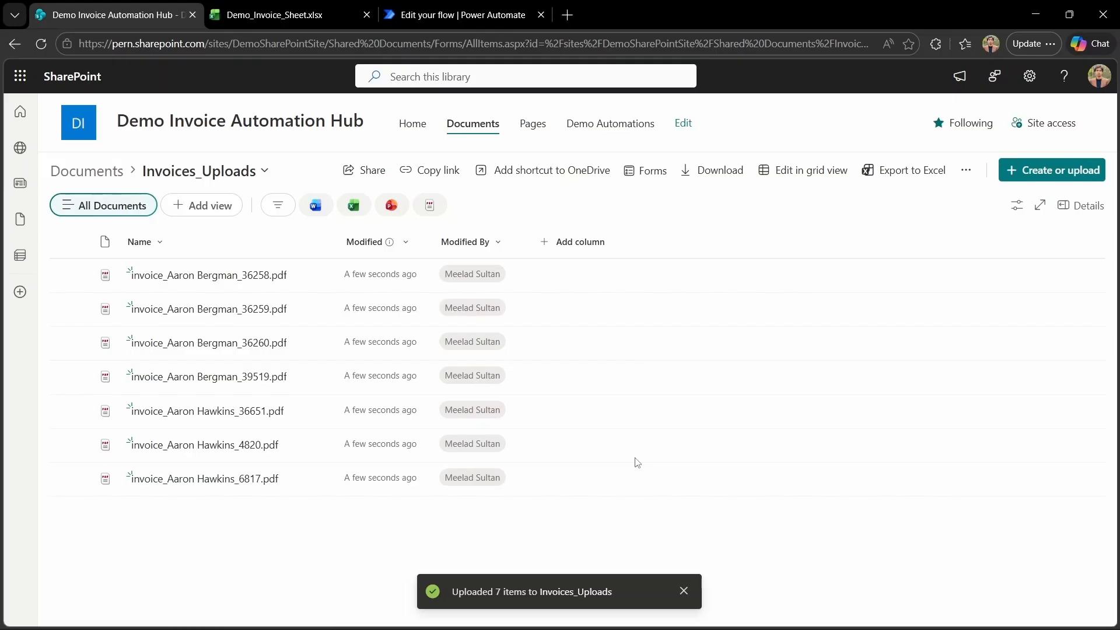
Check the flow's run status in Power Automate and examine all columns of the extracted invoice rows in Demo_Invoice_Sheet.xlsx
{"action": "left_click", "coordinate": [449, 12]}
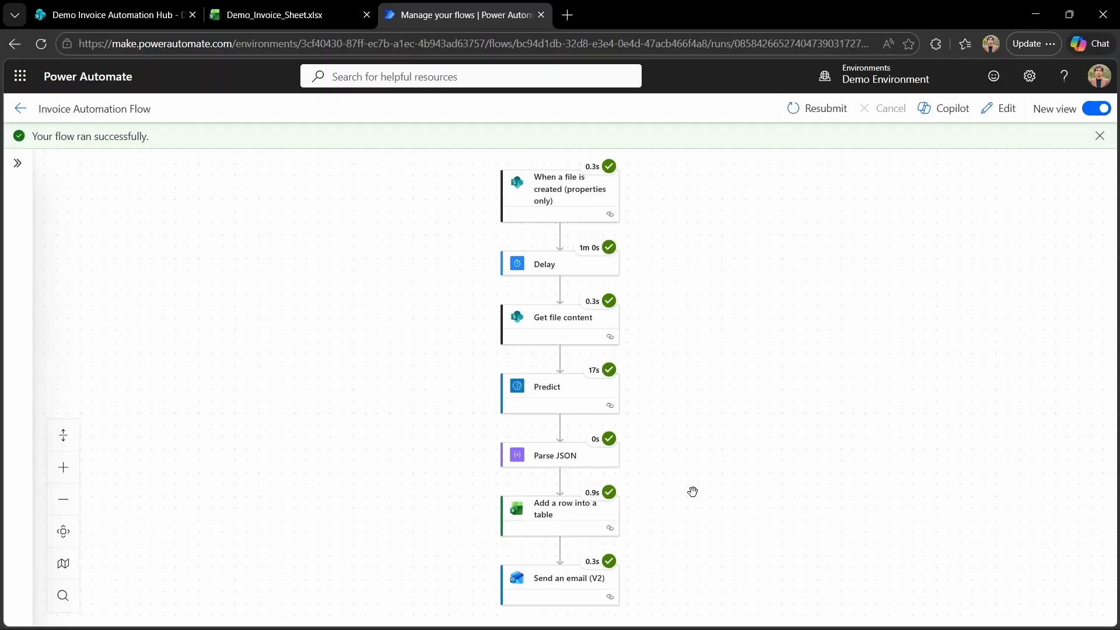
{"action": "key", "text": "ctrl+shift+Tab"}
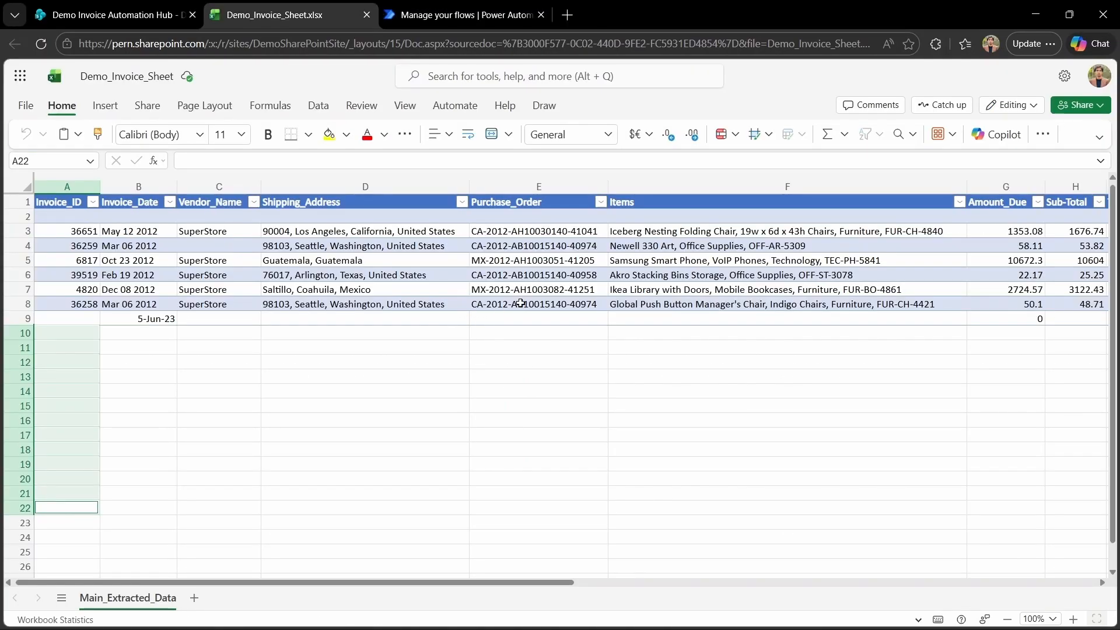
{"action": "scroll", "coordinate": [513, 306], "scroll_direction": "right", "scroll_amount": 5}
{"action": "scroll", "coordinate": [590, 238], "scroll_direction": "right", "scroll_amount": 3}
{"action": "scroll", "coordinate": [590, 238], "scroll_direction": "right", "scroll_amount": 1}
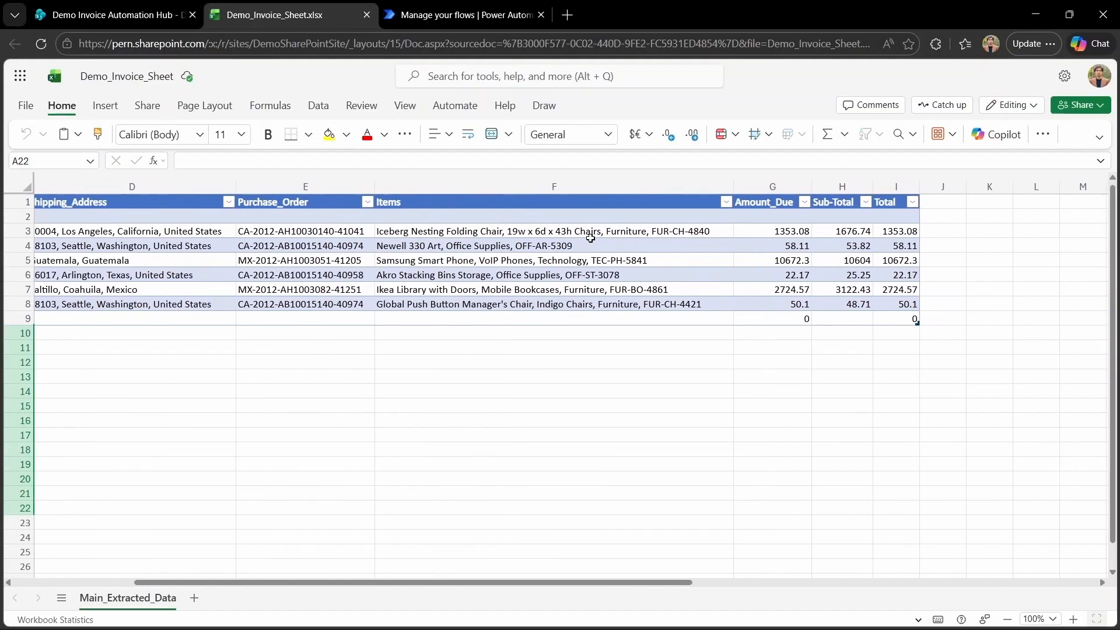
{"action": "scroll", "coordinate": [781, 295], "scroll_direction": "left", "scroll_amount": 4}
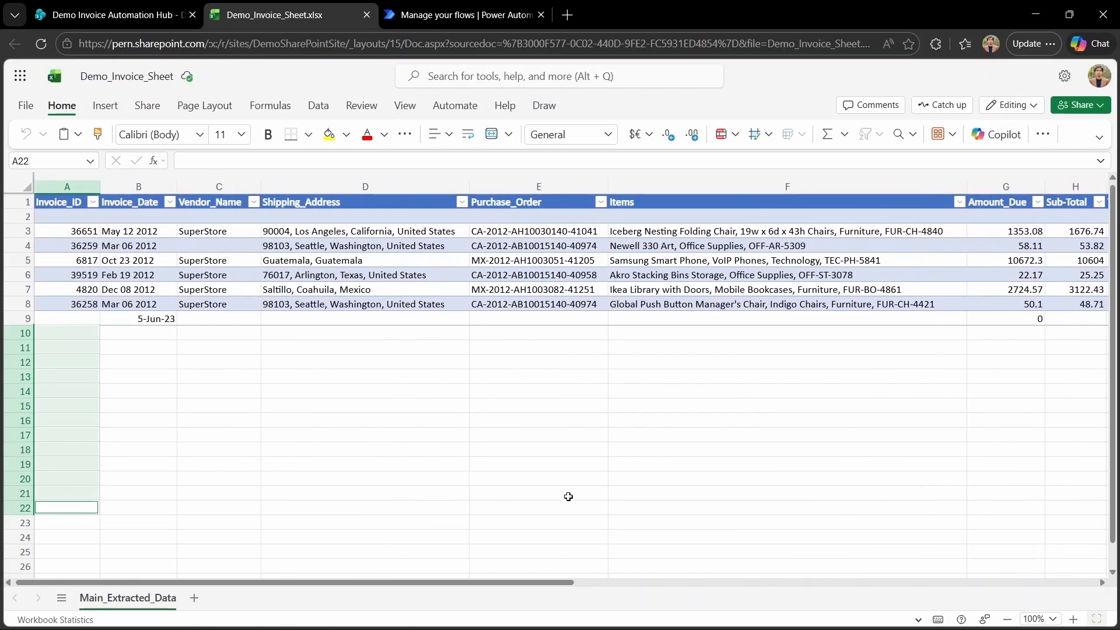
Switch to Outlook to read the newest "Invoice Automation System" email and return to the flow run in Power Automate
{"action": "left_click", "coordinate": [621, 614]}
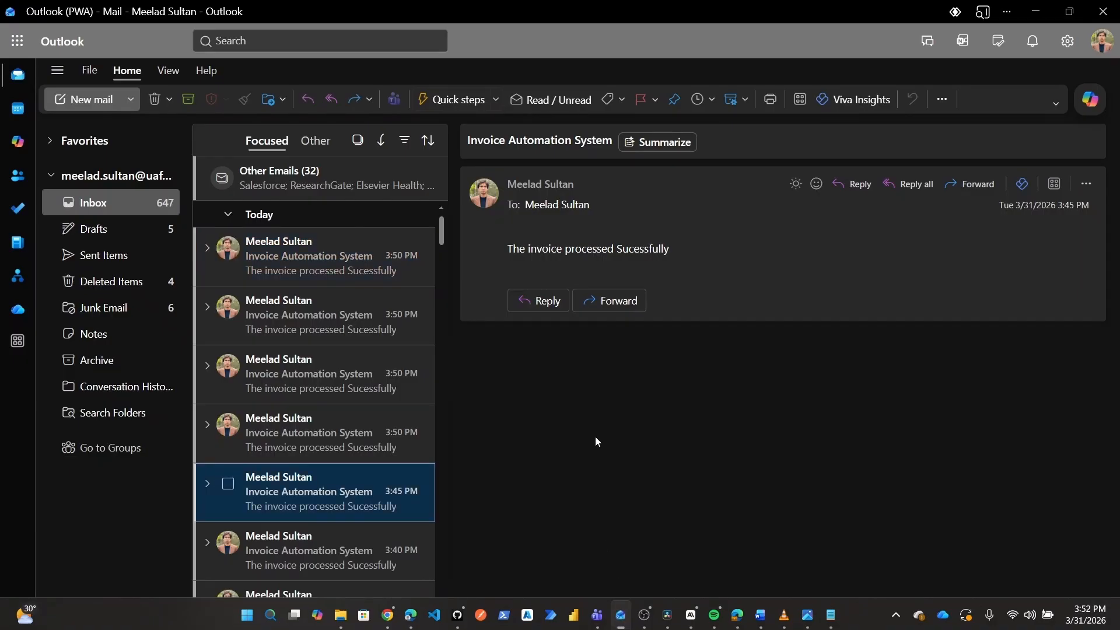
{"action": "left_click", "coordinate": [338, 255]}
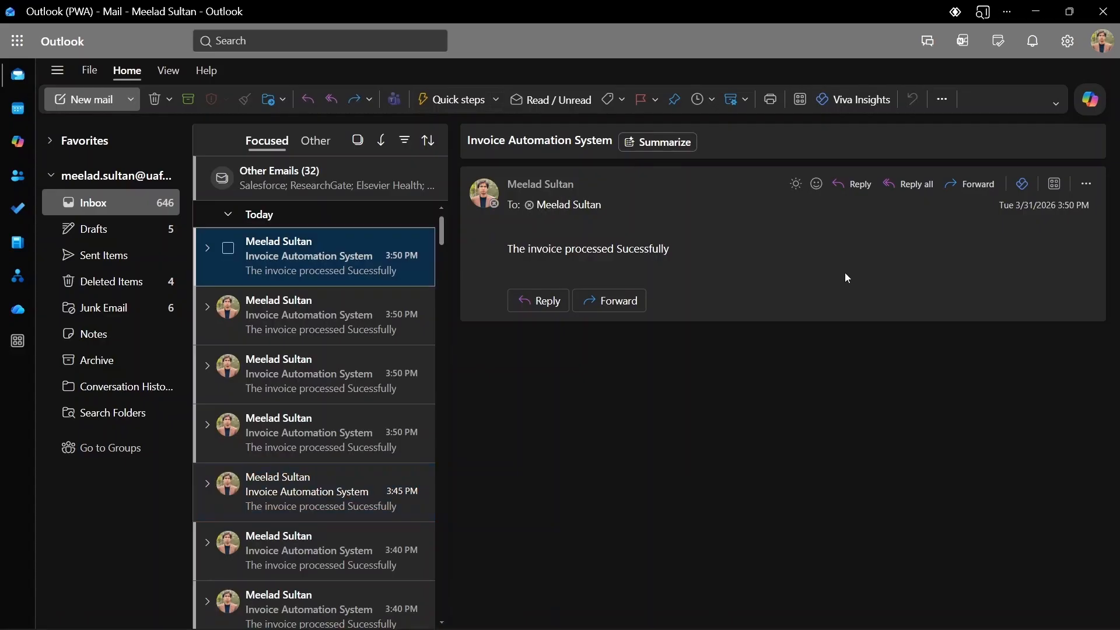
{"action": "left_click", "coordinate": [1035, 13]}
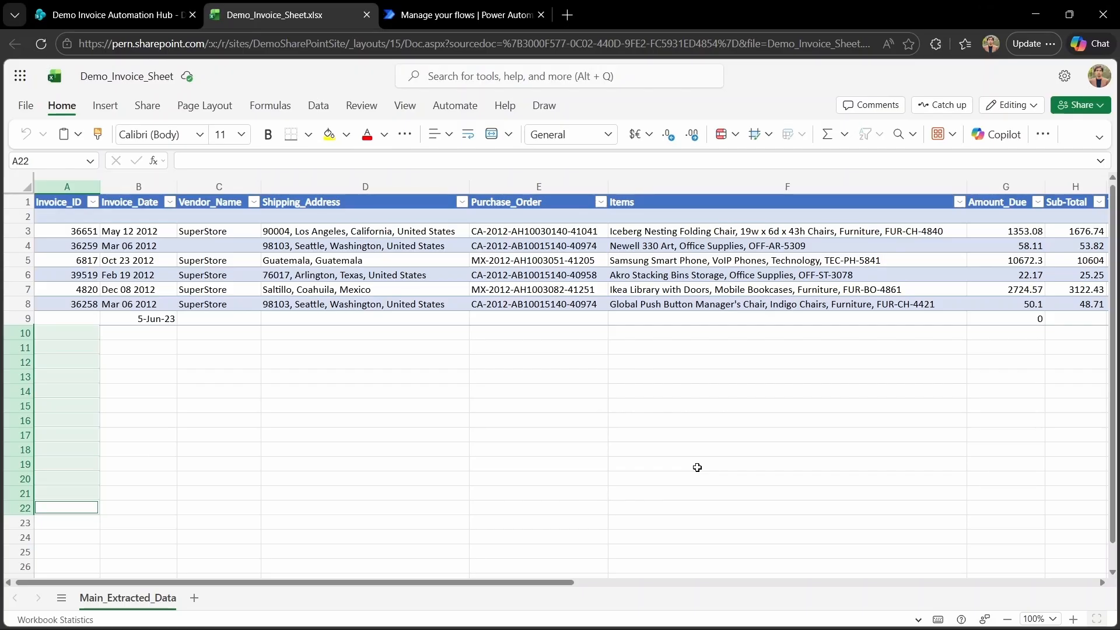
{"action": "left_click", "coordinate": [458, 15]}
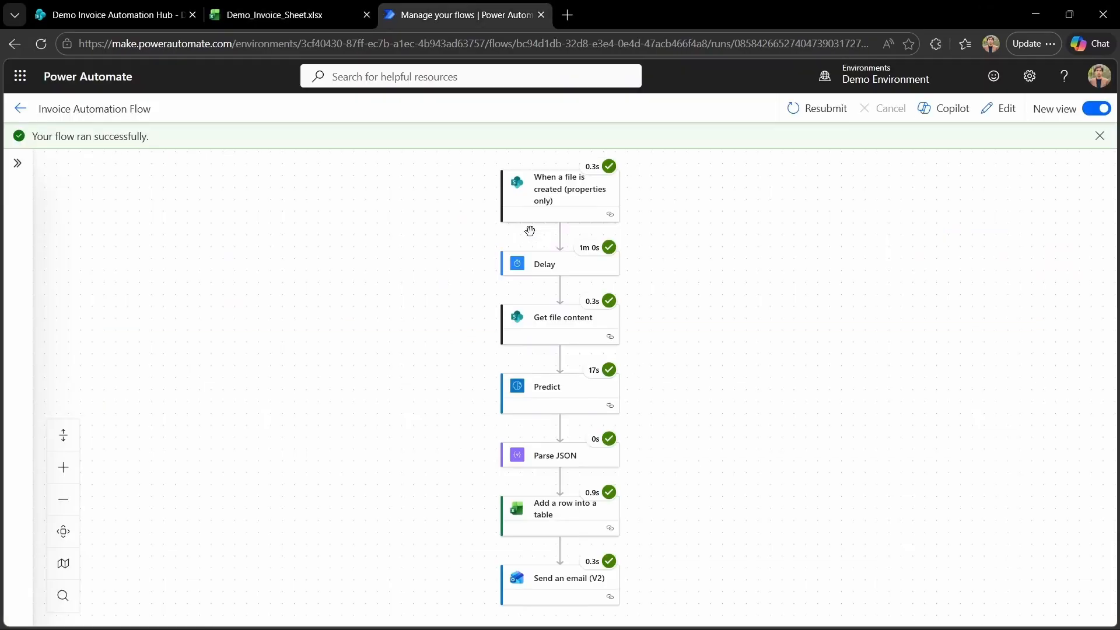